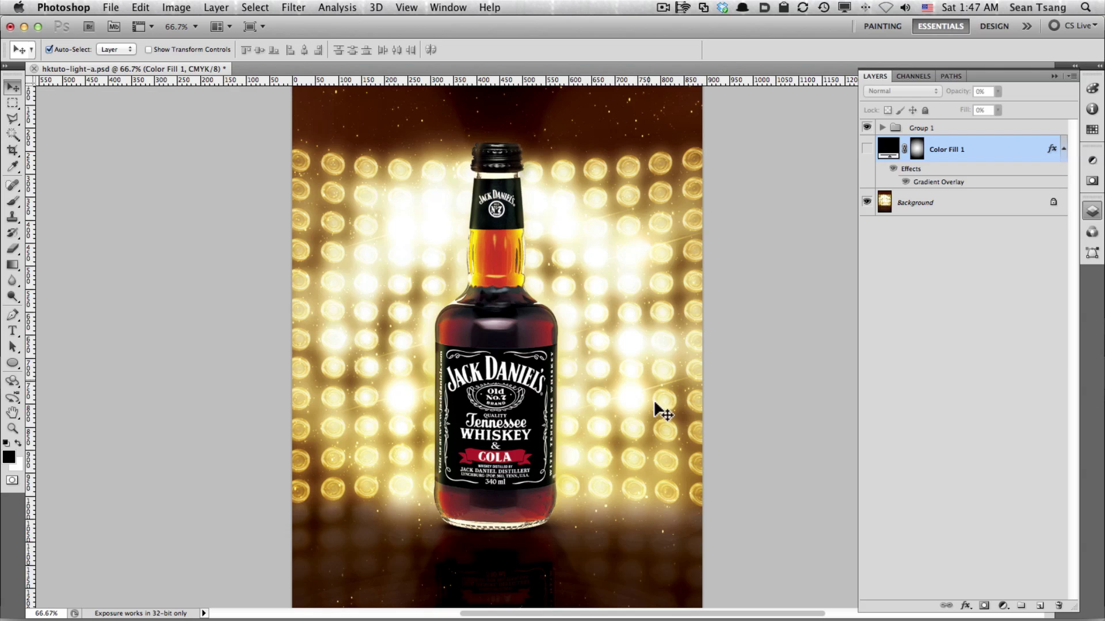
Compare the bottle with and without the Color Fill 1 glow, then hide that glow layer
left_click(545, 351, "alt")
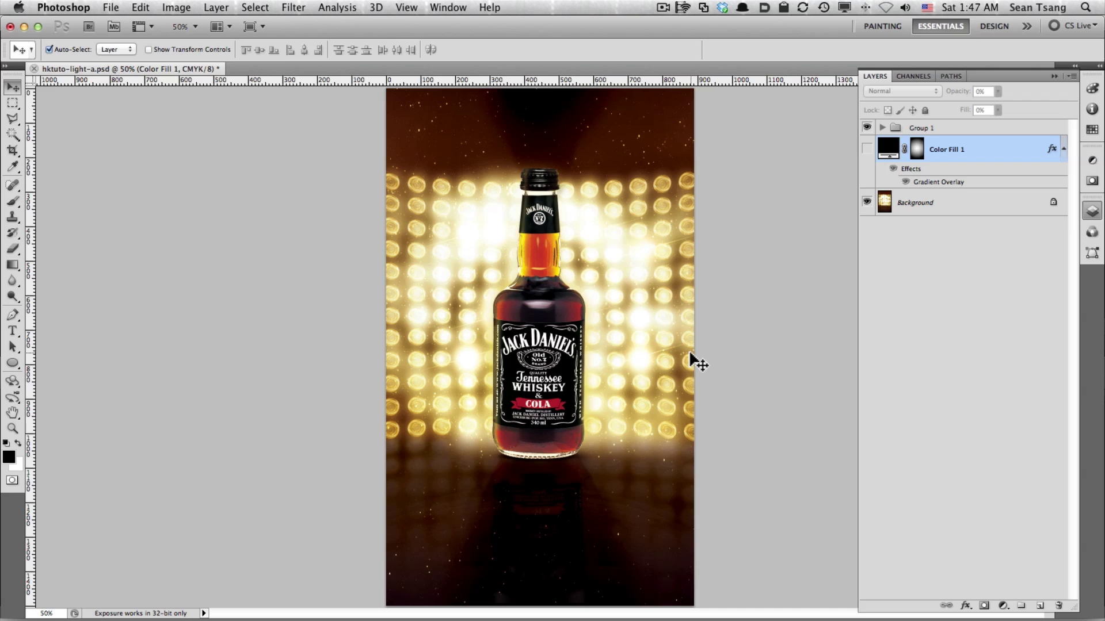
left_click(867, 150)
left_click(595, 216, "ctrl")
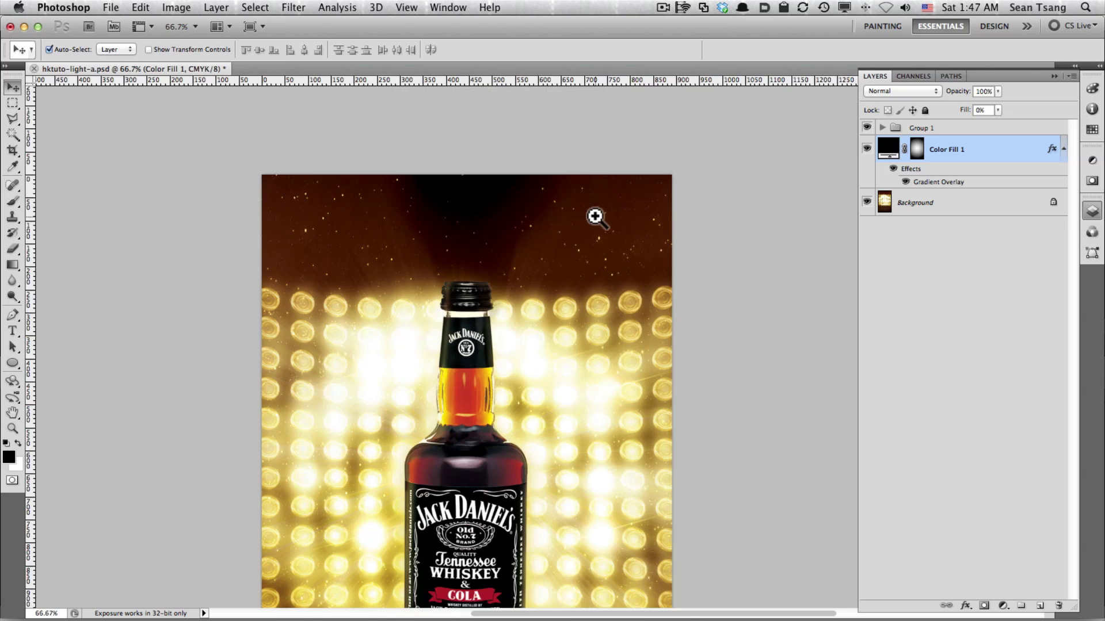
left_click_drag(514, 387, 439, 205)
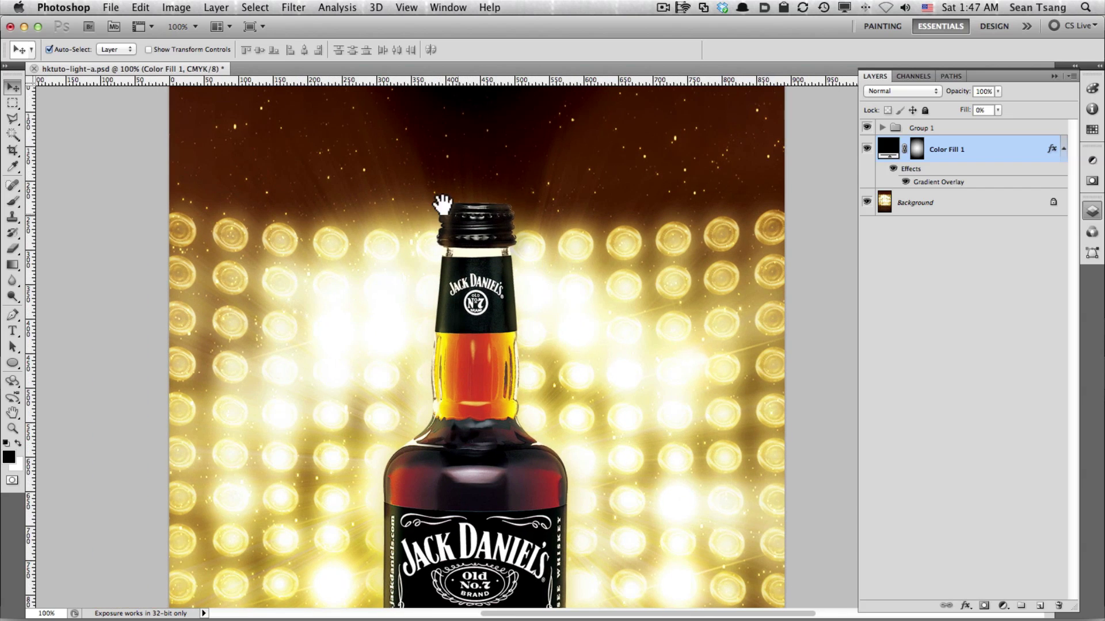
left_click(867, 150)
left_click(517, 348, "ctrl+alt")
left_click_drag(597, 575, 653, 420)
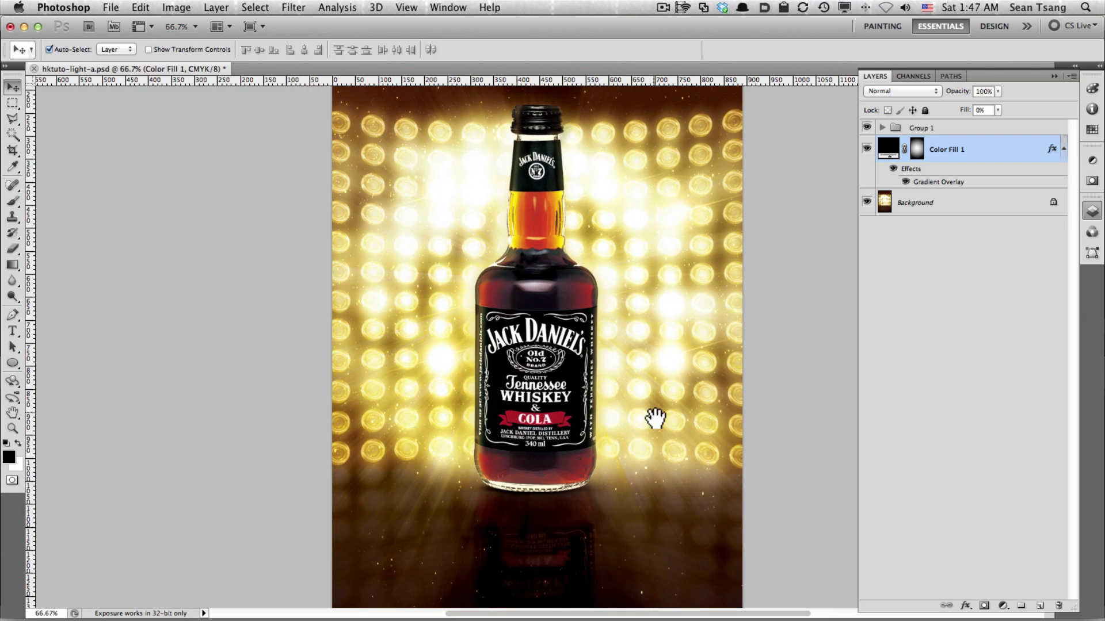
left_click_drag(589, 295, 592, 316)
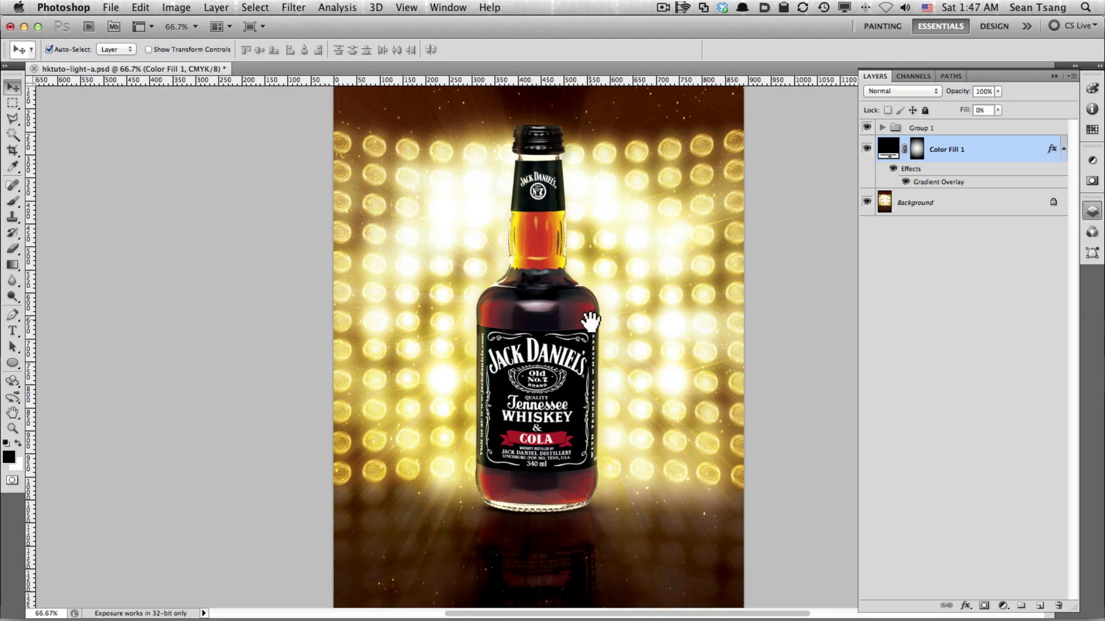
left_click(867, 149)
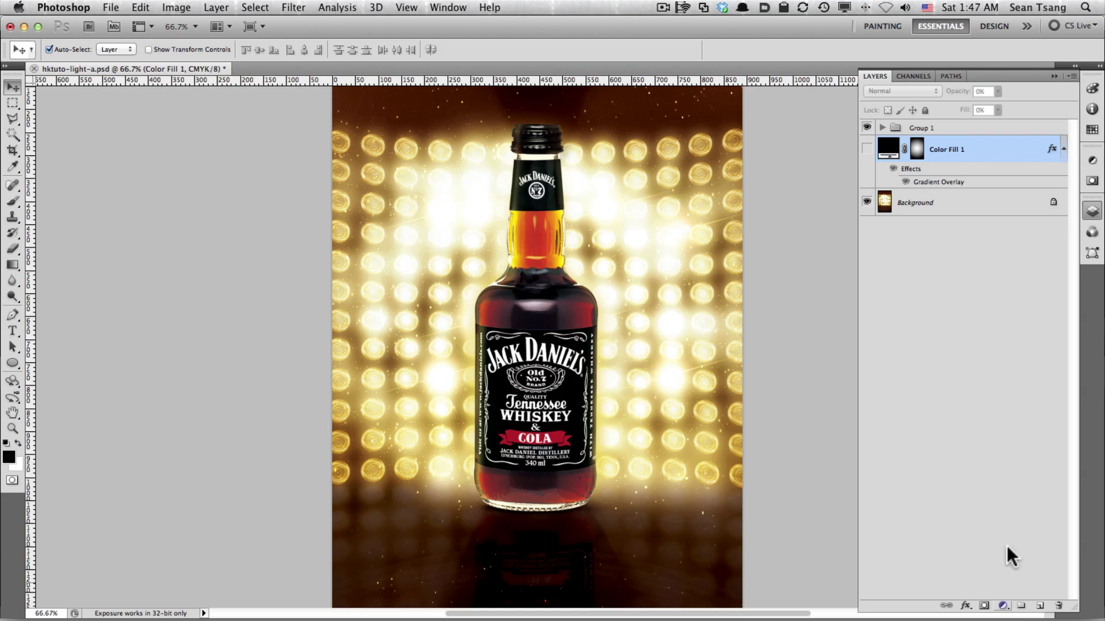
Add a black Solid Color fill layer, Color Fill 2, and open its Layer Style dialog
left_click(1002, 606)
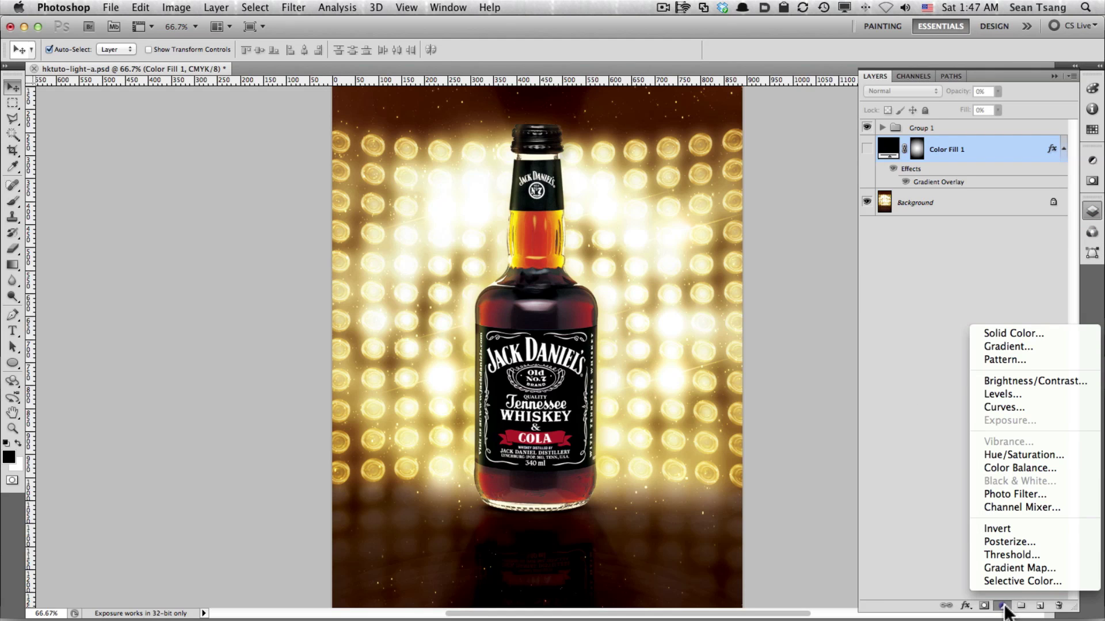
left_click(1041, 333)
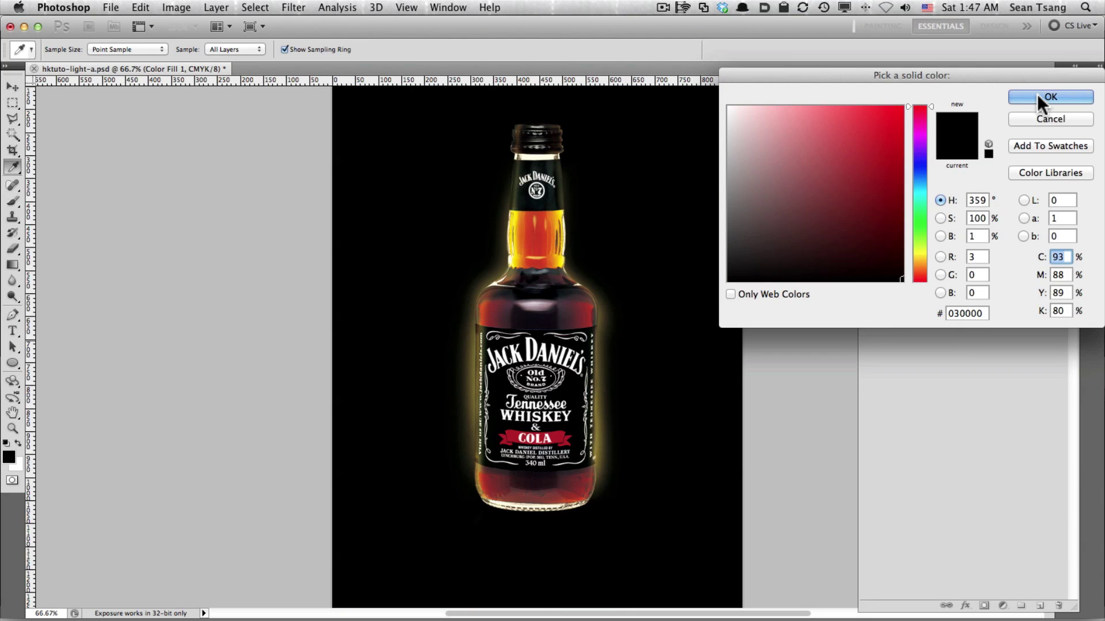
left_click(1039, 97)
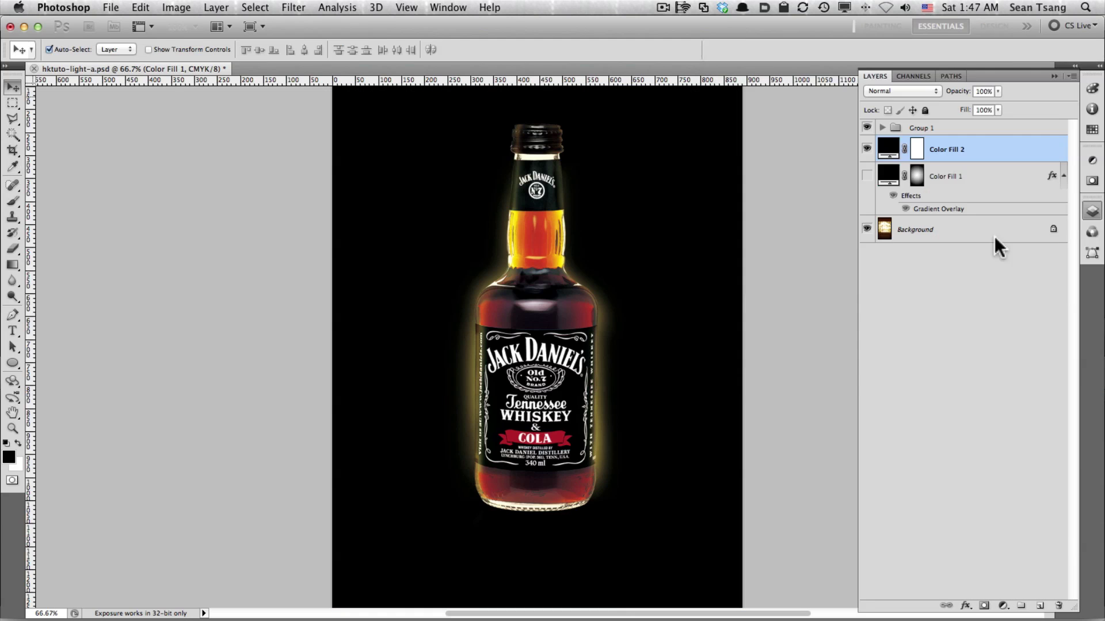
double_click(1007, 161)
left_click_drag(572, 115, 871, 114)
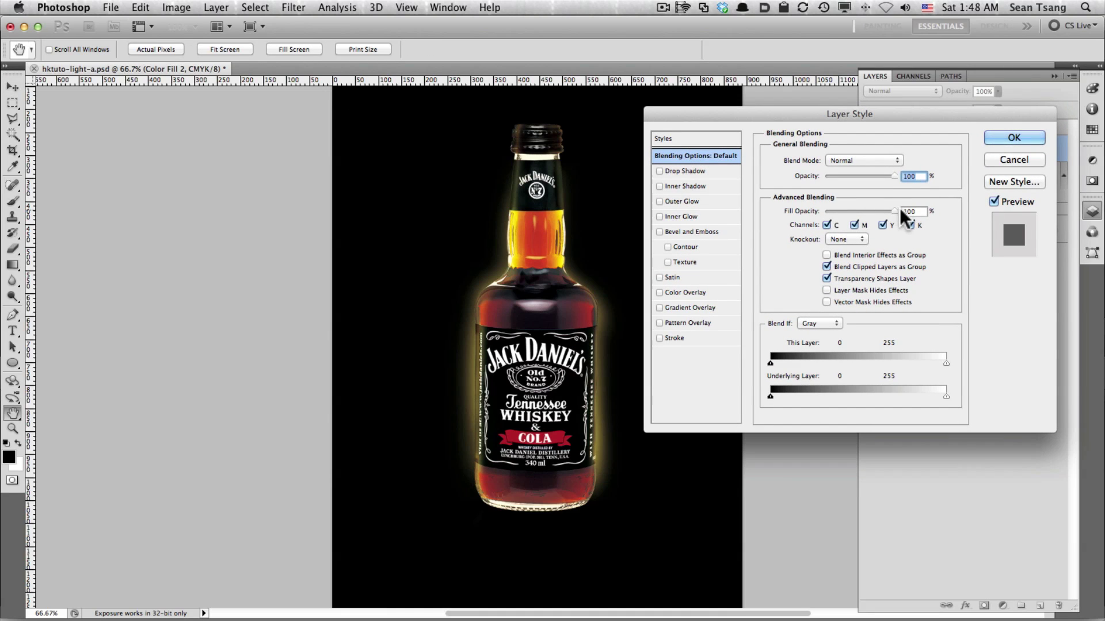
Set Color Fill 2's fill opacity to 0 and add an Angle-style gradient overlay
left_click_drag(893, 209, 728, 225)
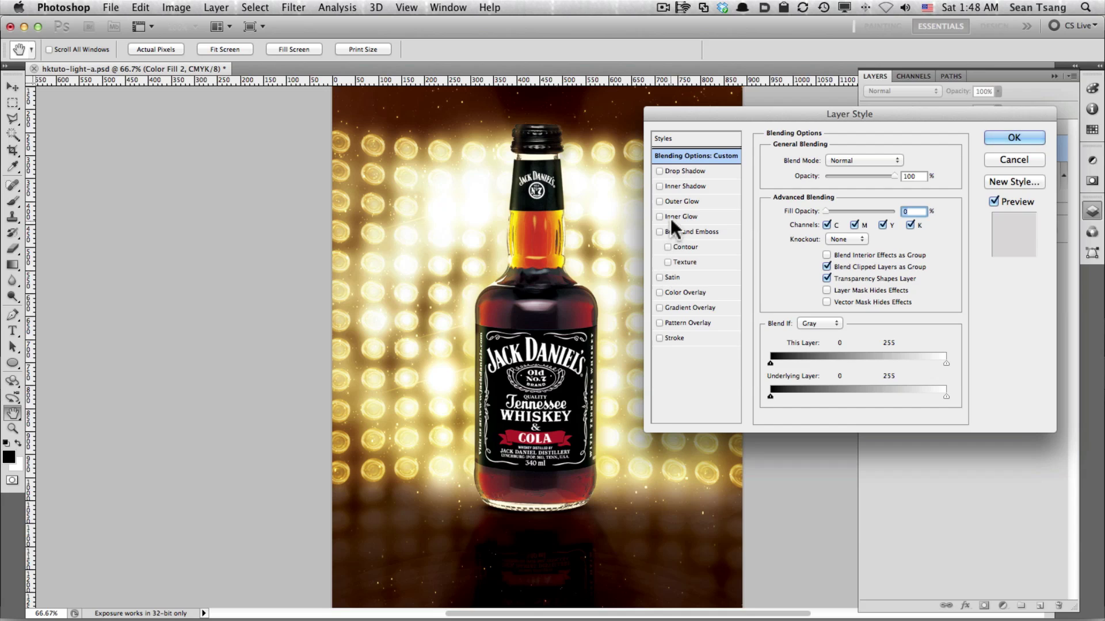
left_click(700, 306)
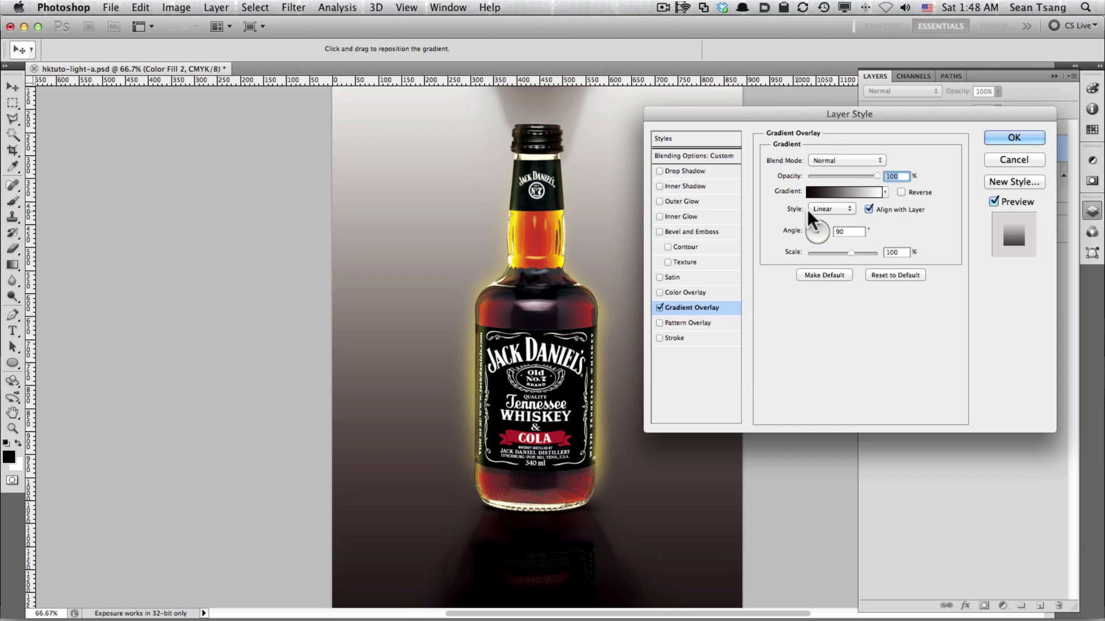
left_click(840, 206)
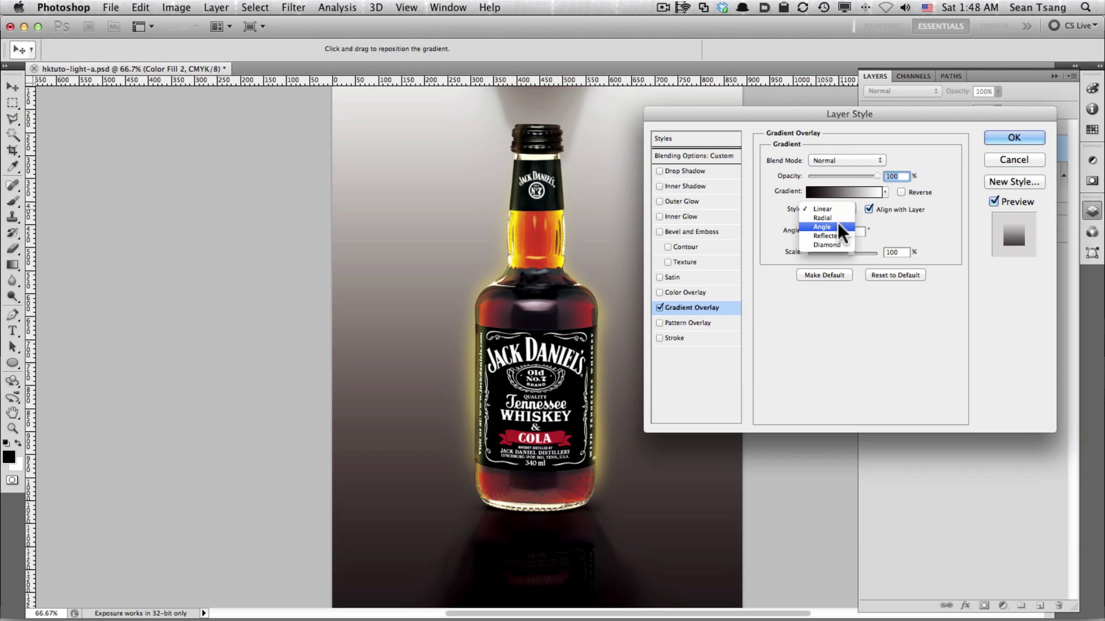
left_click(823, 228)
scroll(555, 171, "down", 1)
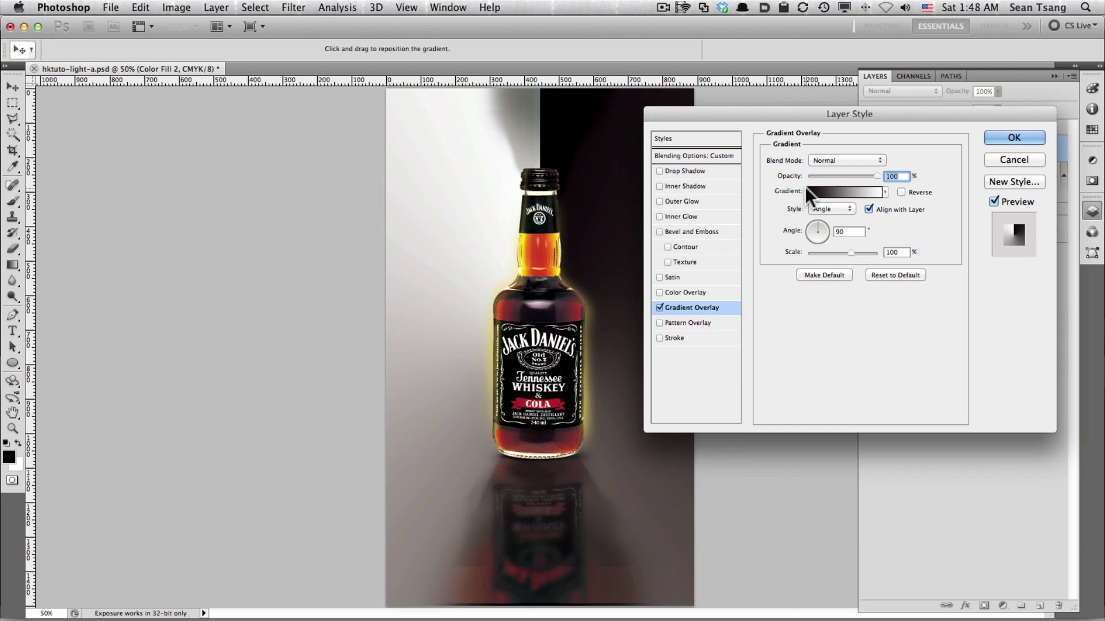
left_click(846, 191)
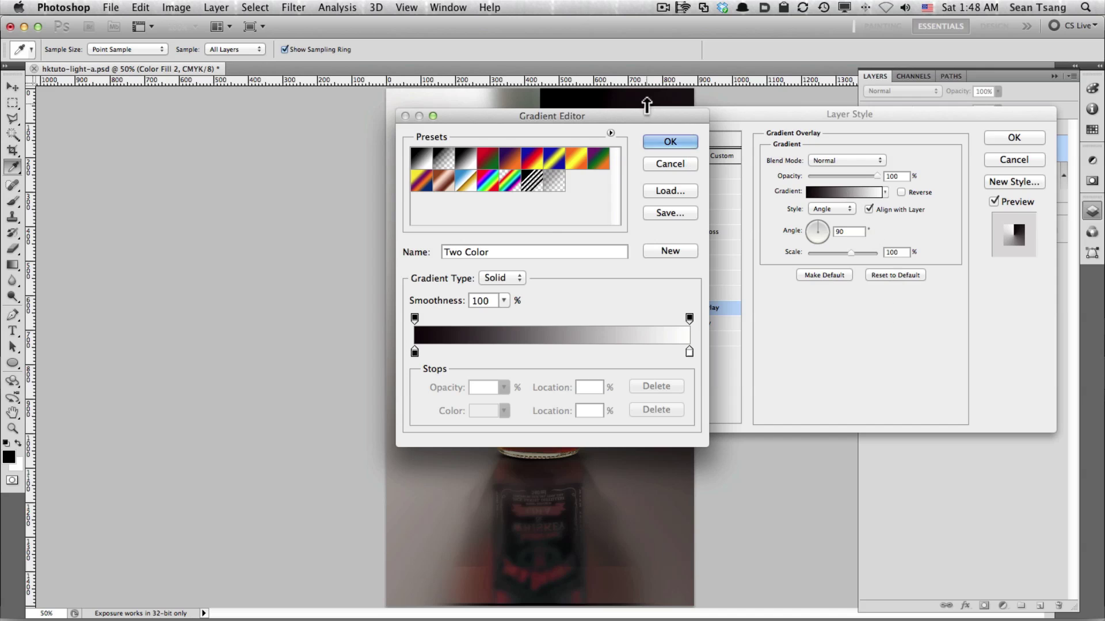
Switch the overlay gradient to Noise type, briefly comparing Solid, and test the R range slider
left_click_drag(646, 109, 956, 58)
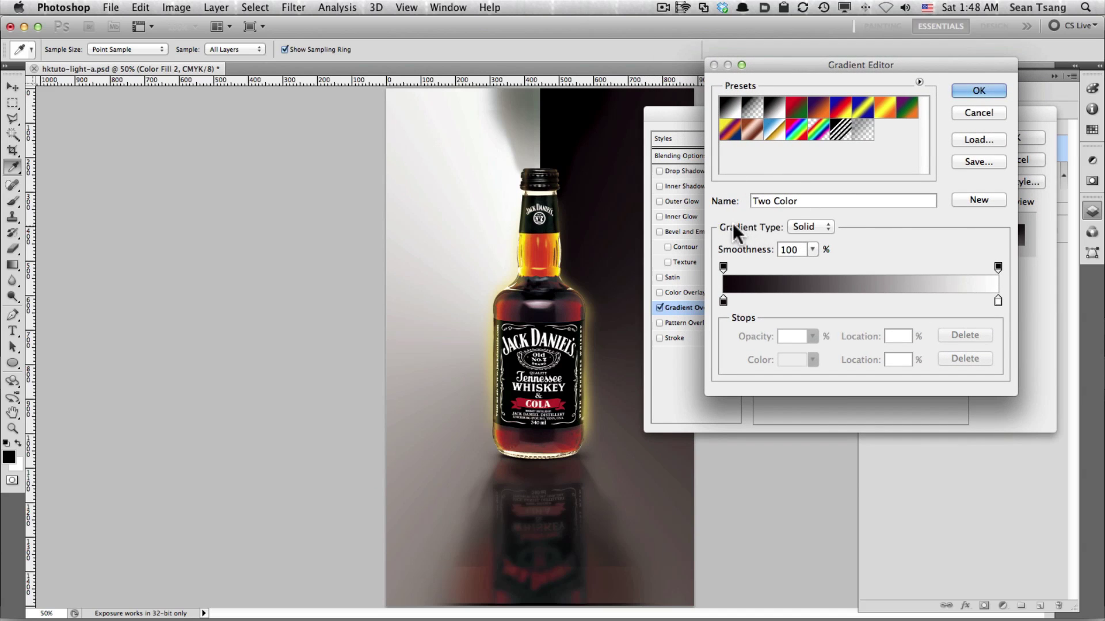
left_click(815, 226)
left_click(816, 235)
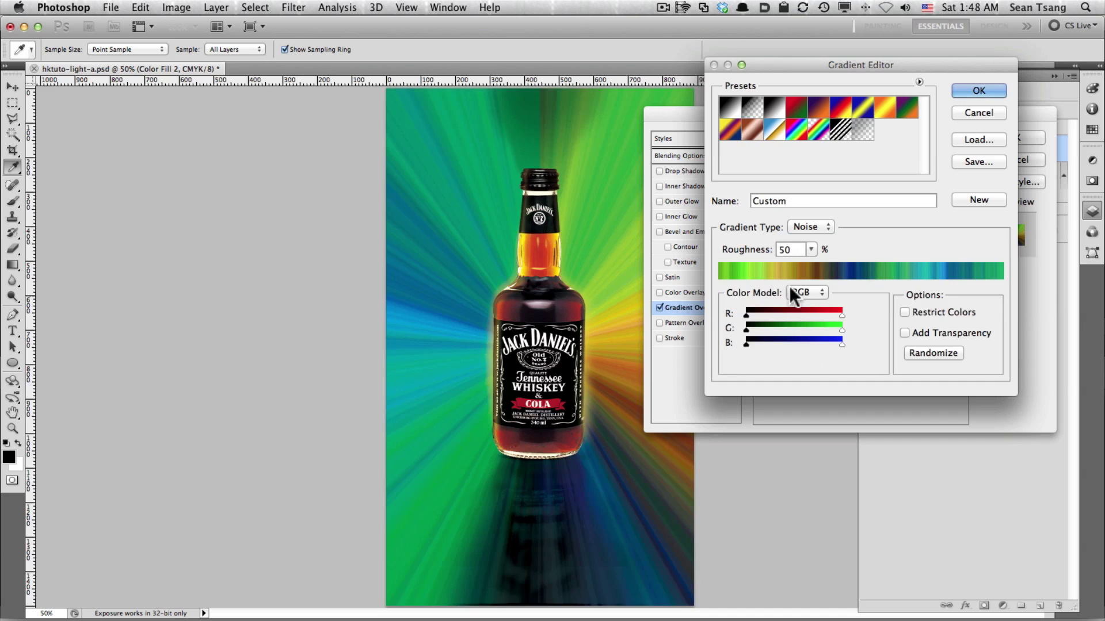
key("ctrl+minus")
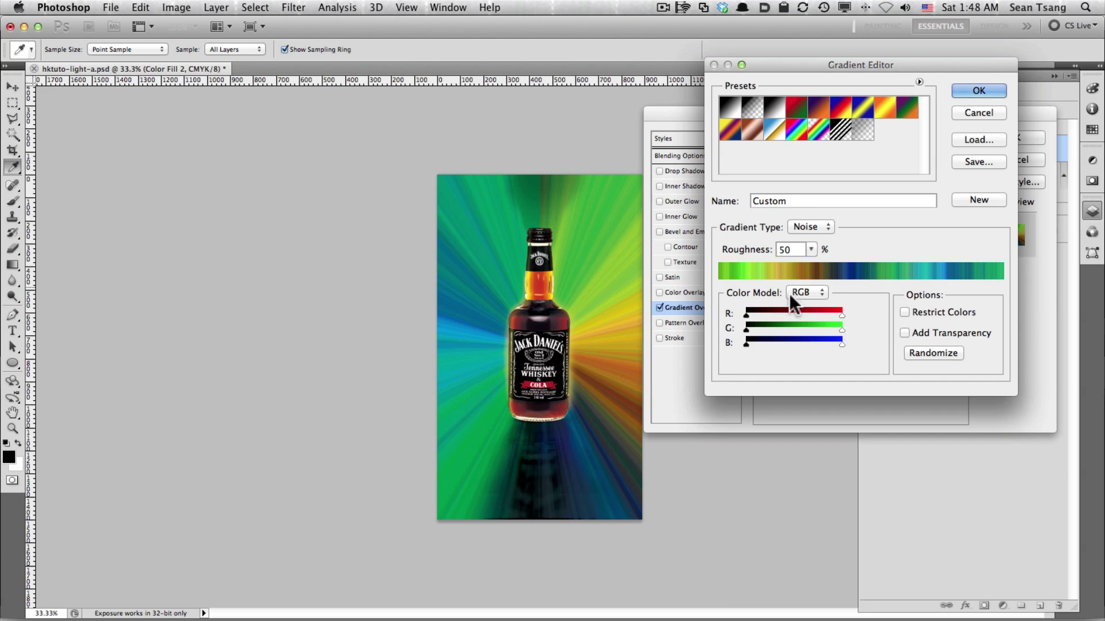
left_click(811, 228)
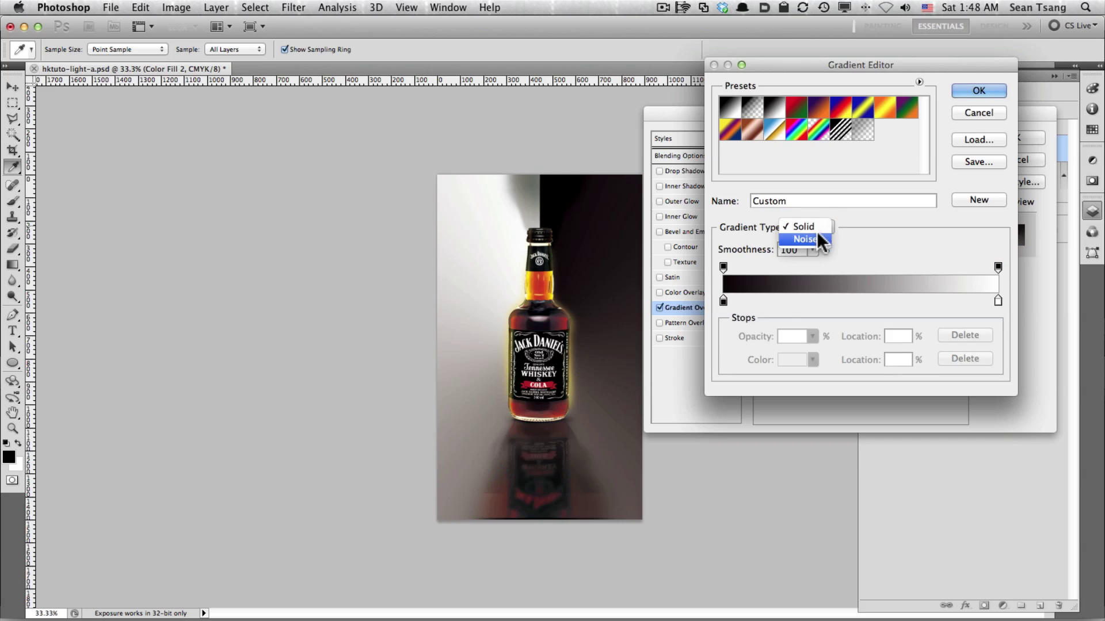
left_click(815, 227)
left_click(785, 239)
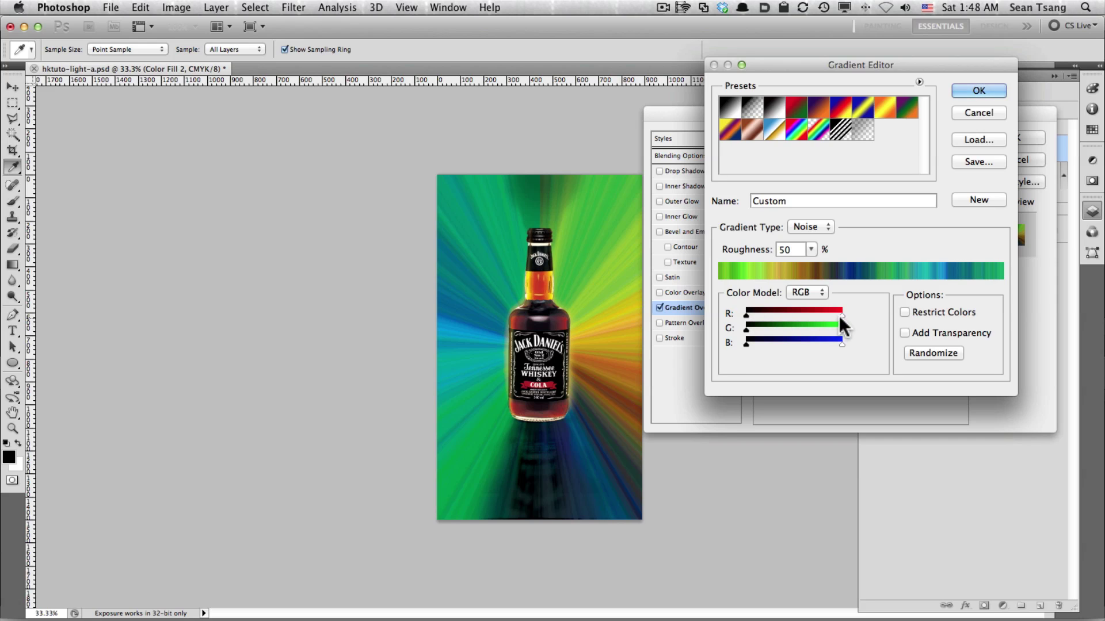
mouse_move(842, 315)
left_mouse_down()
mouse_move(791, 316)
mouse_move(842, 316)
mouse_move(831, 315)
left_mouse_up()
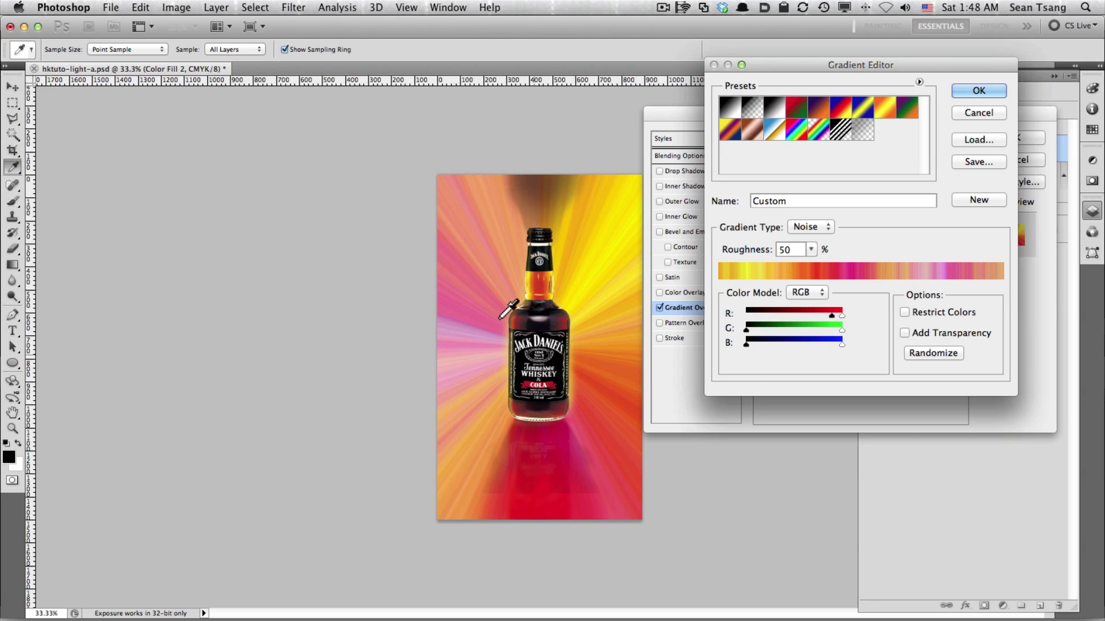
mouse_move(831, 315)
left_mouse_down()
mouse_move(699, 322)
mouse_move(829, 329)
mouse_move(712, 324)
mouse_move(831, 345)
mouse_move(720, 346)
left_mouse_up()
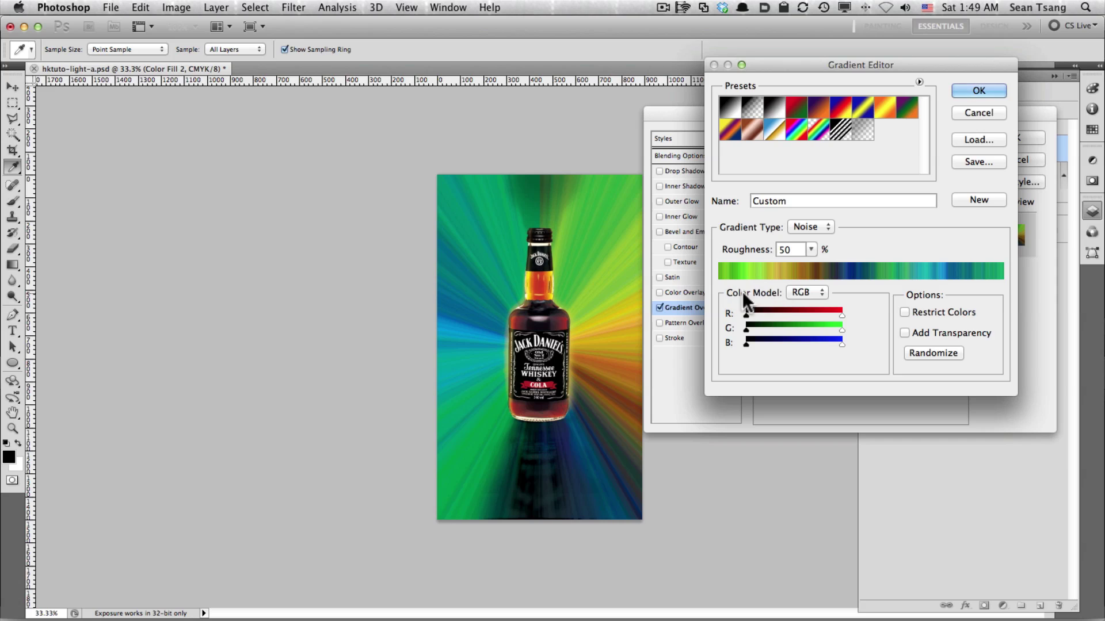
Switch the noise gradient to HSB, limit hues to red-yellow, and raise minimum brightness and saturation
left_click(808, 292)
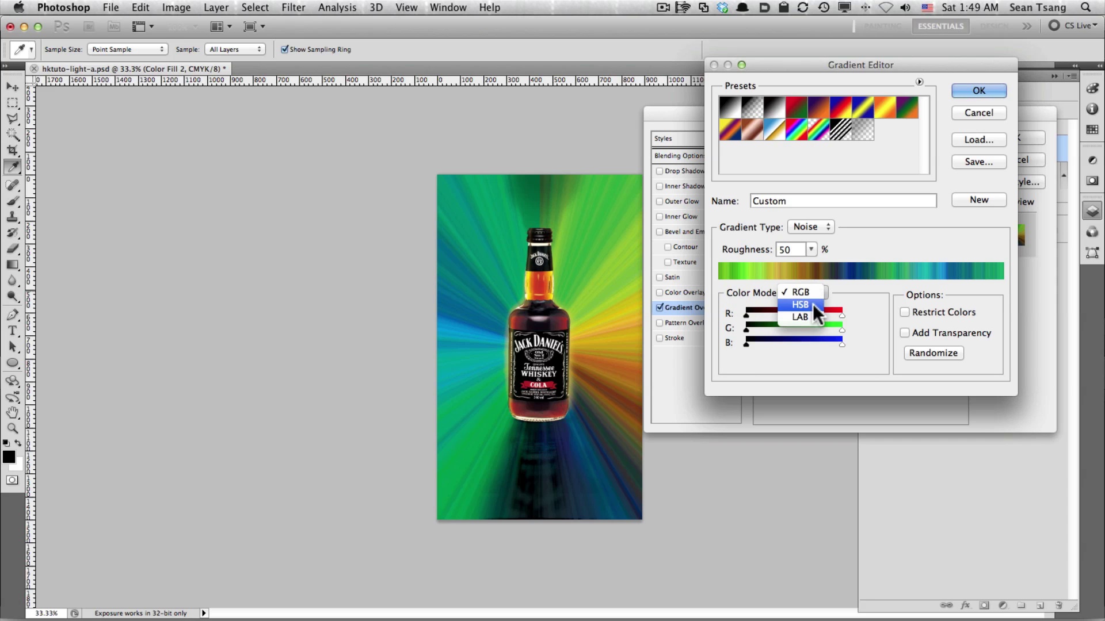
left_click(813, 304)
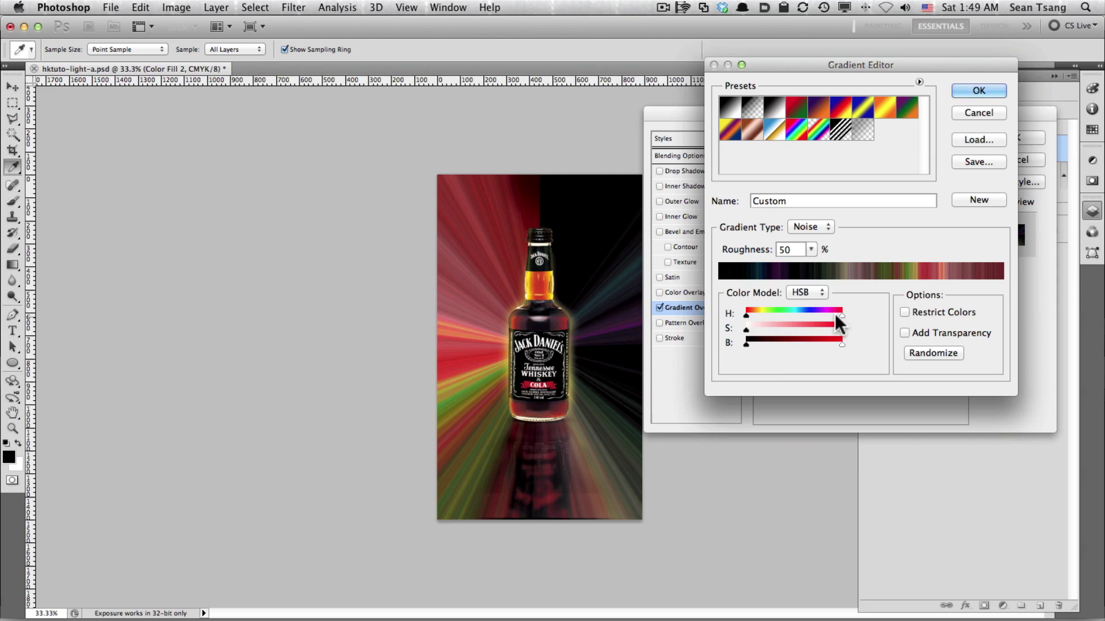
left_click_drag(839, 315, 761, 312)
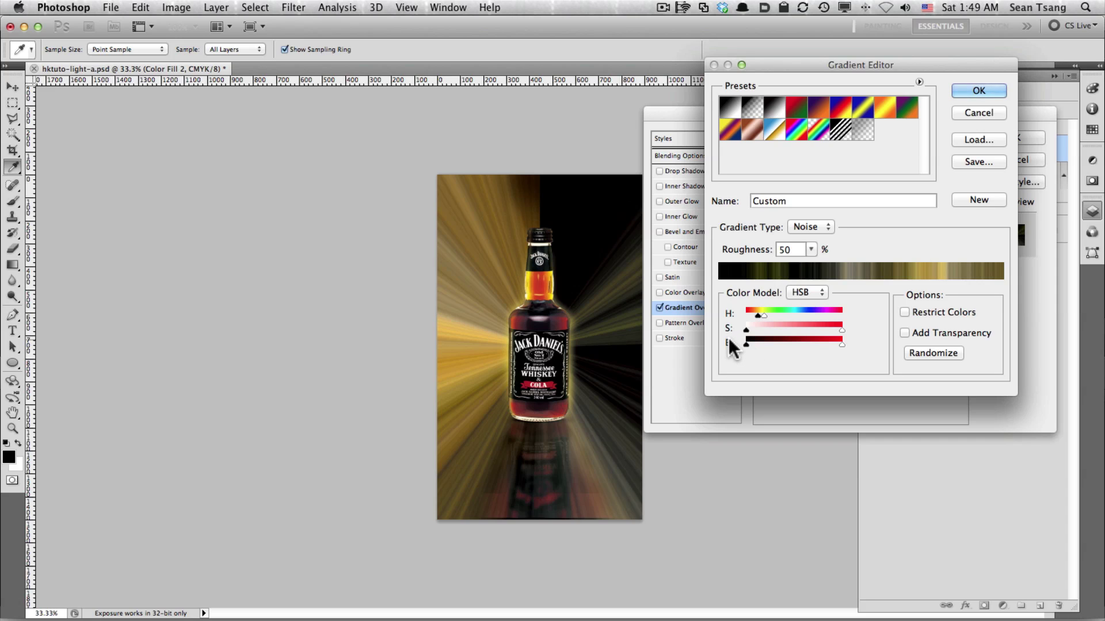
left_click_drag(746, 343, 792, 340)
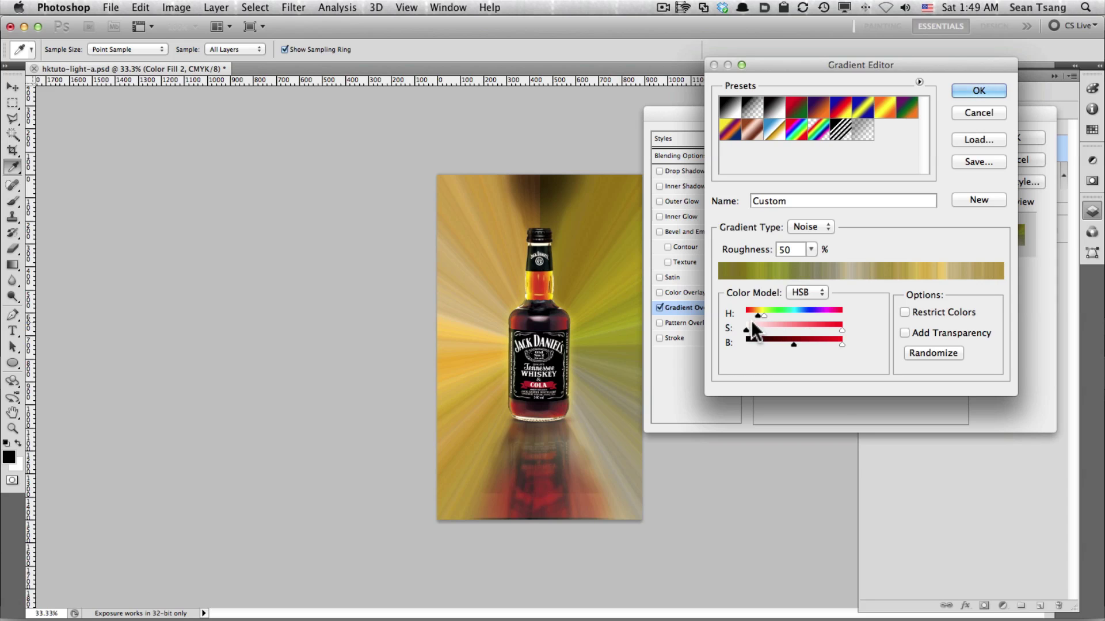
mouse_move(745, 330)
left_mouse_down()
mouse_move(827, 327)
mouse_move(746, 329)
left_mouse_up()
Raise the noise gradient's roughness to 100 and inspect the rays near the label
left_click(811, 250)
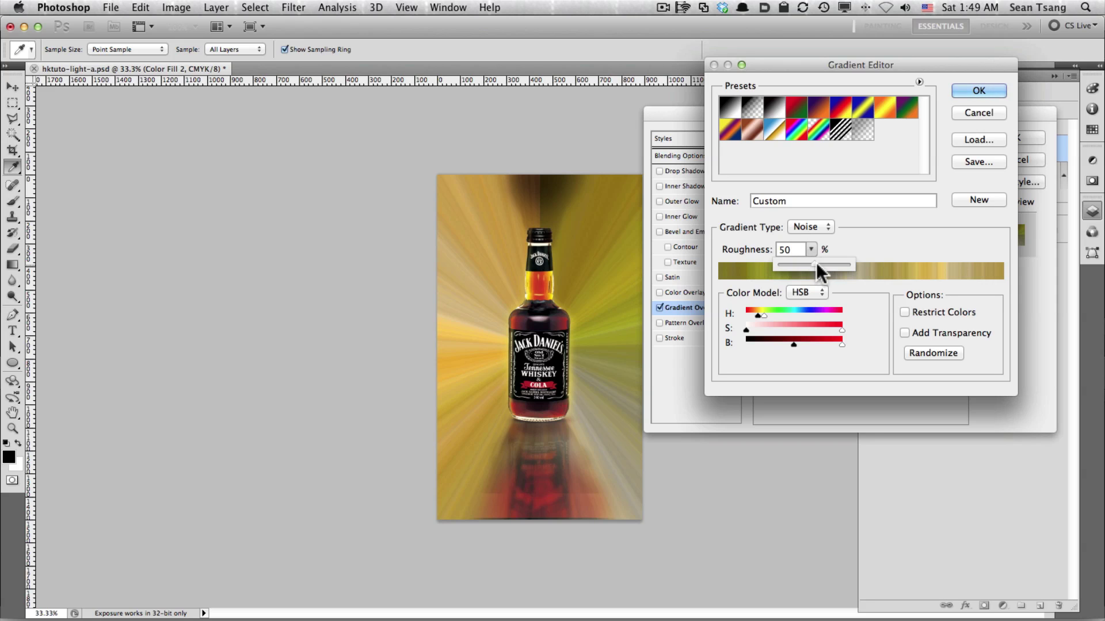
left_click_drag(816, 263, 875, 262)
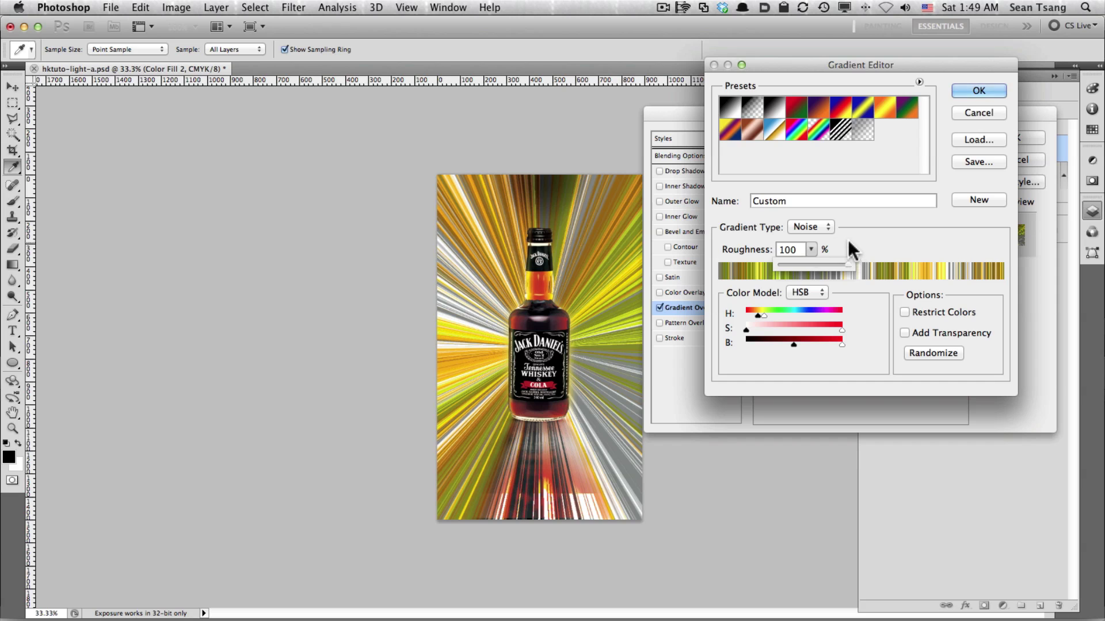
left_click(510, 342, "super")
left_click(509, 342, "super")
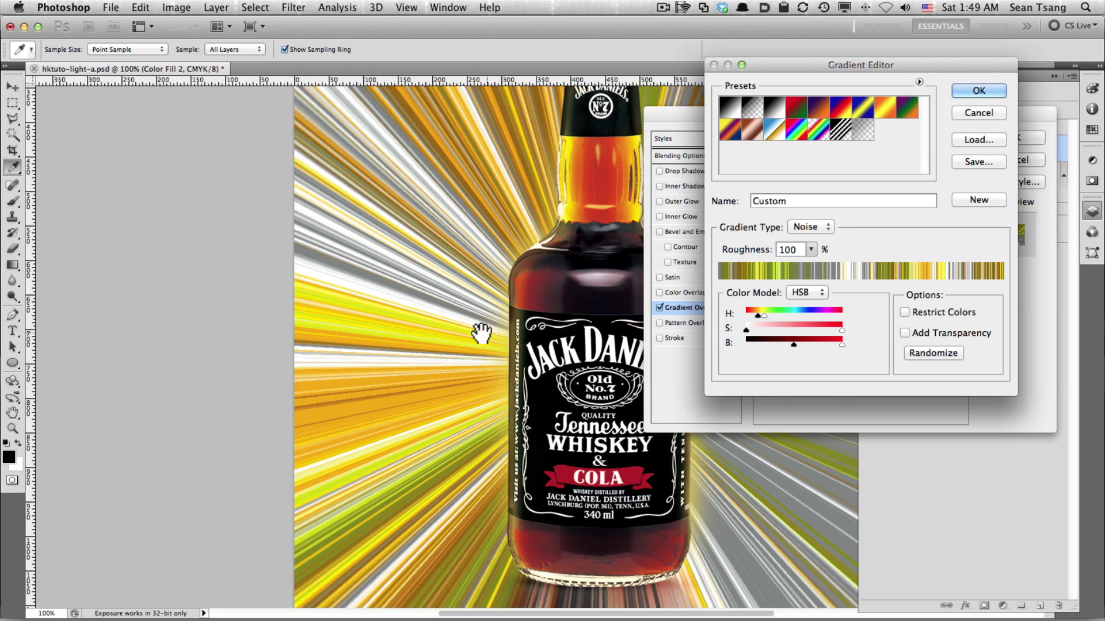
left_click(529, 383, "alt")
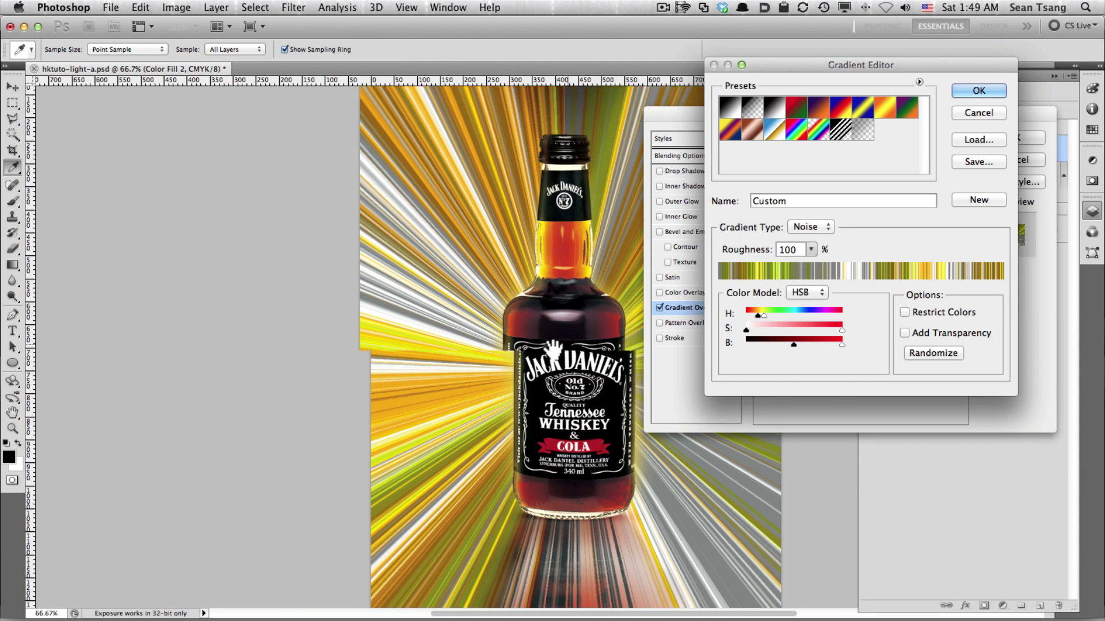
left_click(521, 356, "alt")
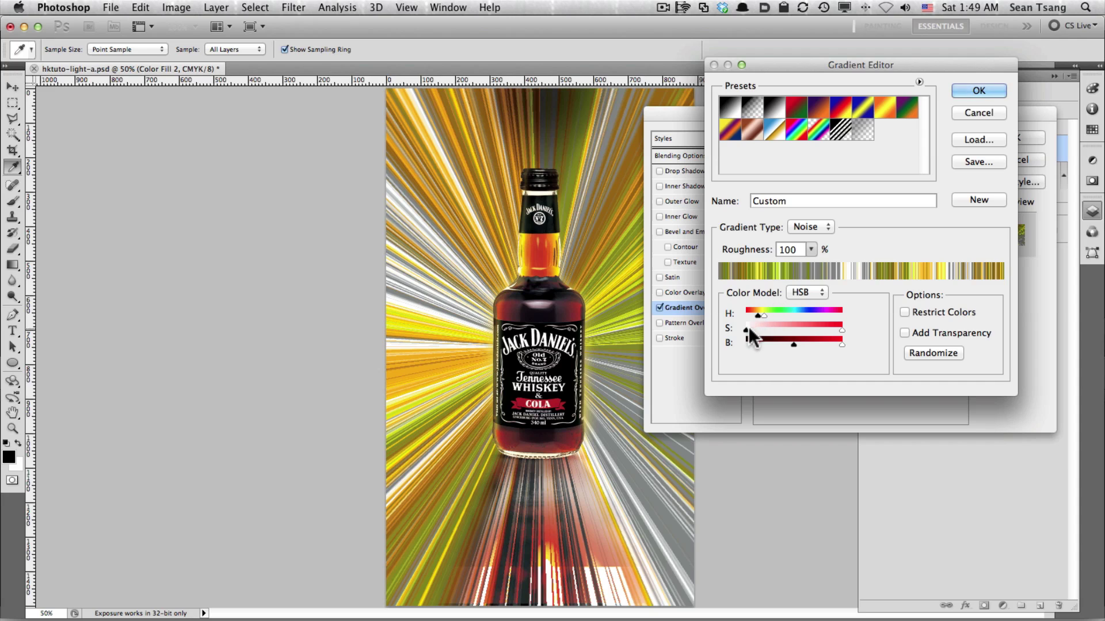
Raise the brightness minimum, shift hue toward yellow, and enable Restrict Colors
left_click_drag(789, 343, 800, 344)
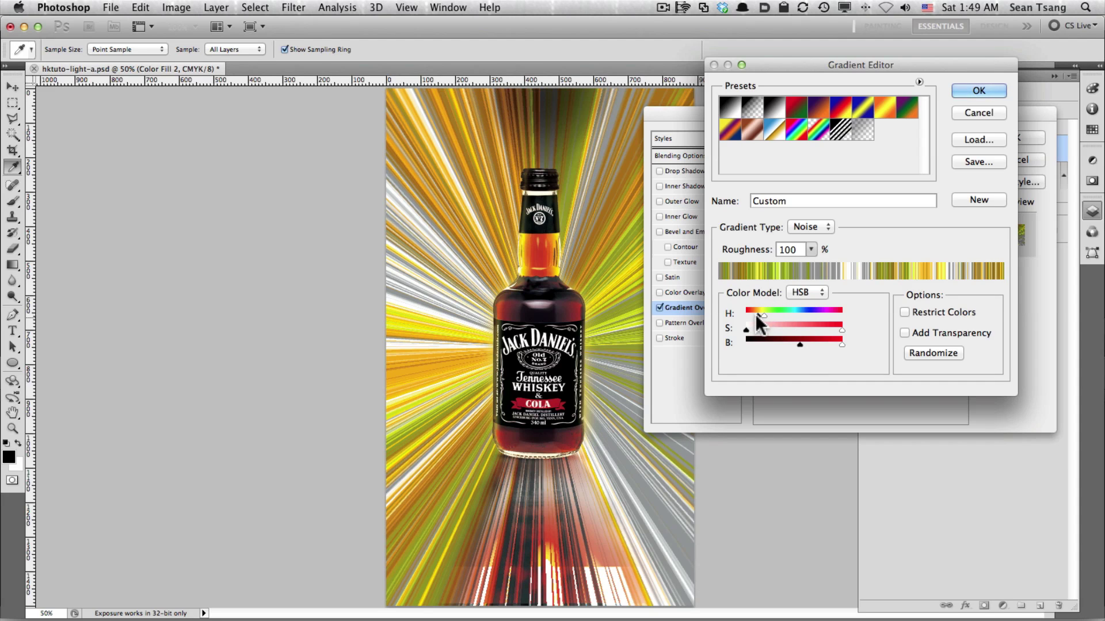
left_click_drag(758, 315, 760, 317)
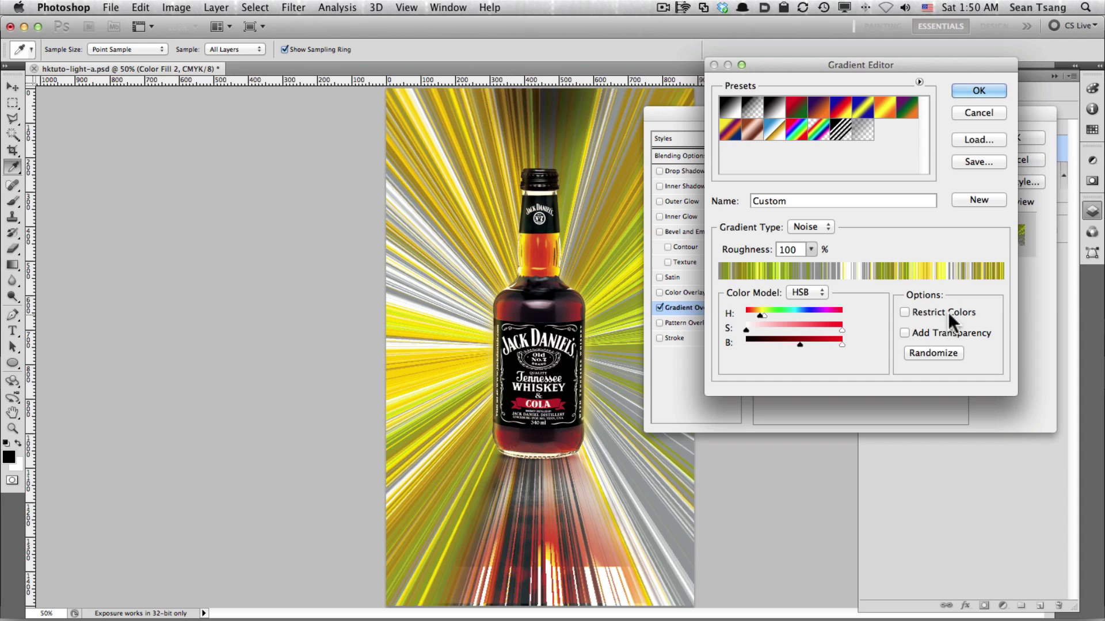
left_click(916, 312)
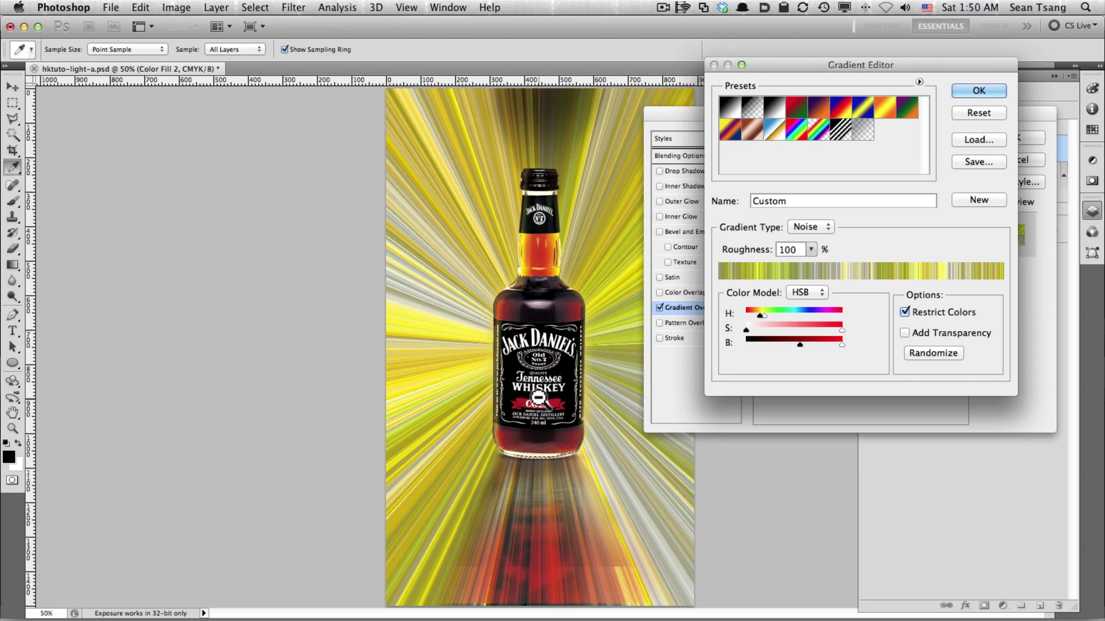
Try Add Transparency on the noise gradient, then turn it back off
key("ctrl+minus")
left_click(942, 333)
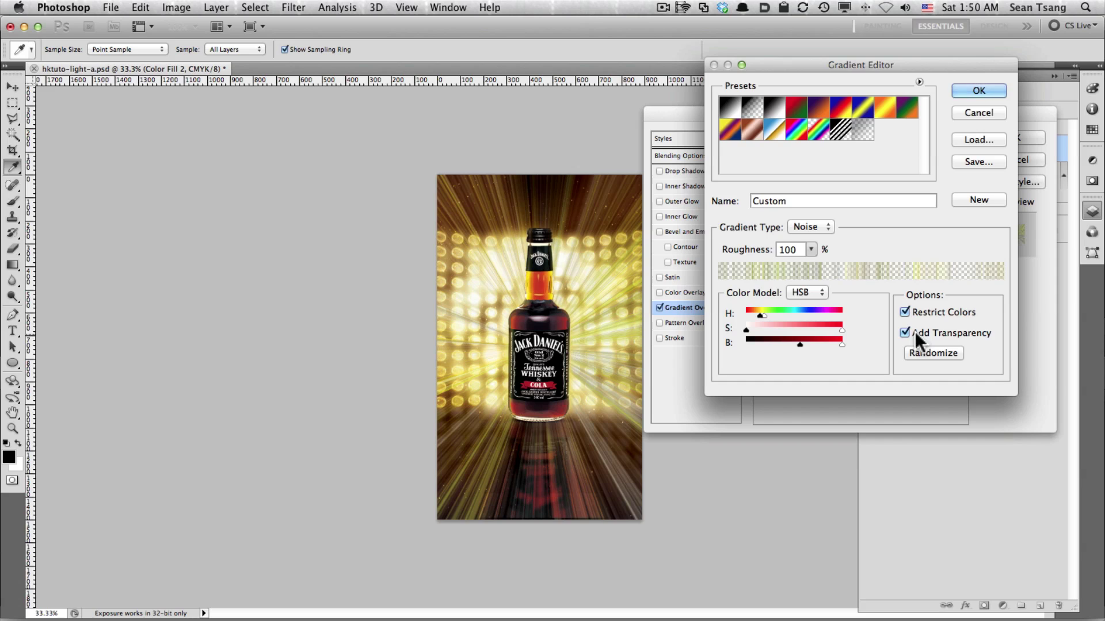
left_click(948, 332)
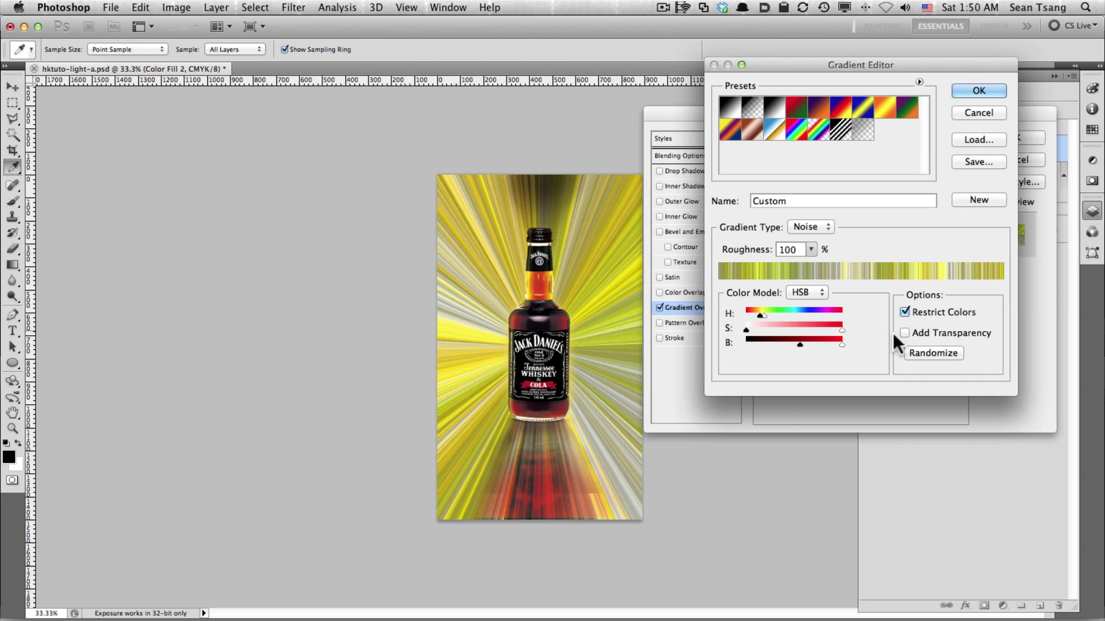
Randomize the noise gradient into yellow tones, lower the brightness minimum slightly, and accept it
left_click(932, 352)
left_click(932, 350)
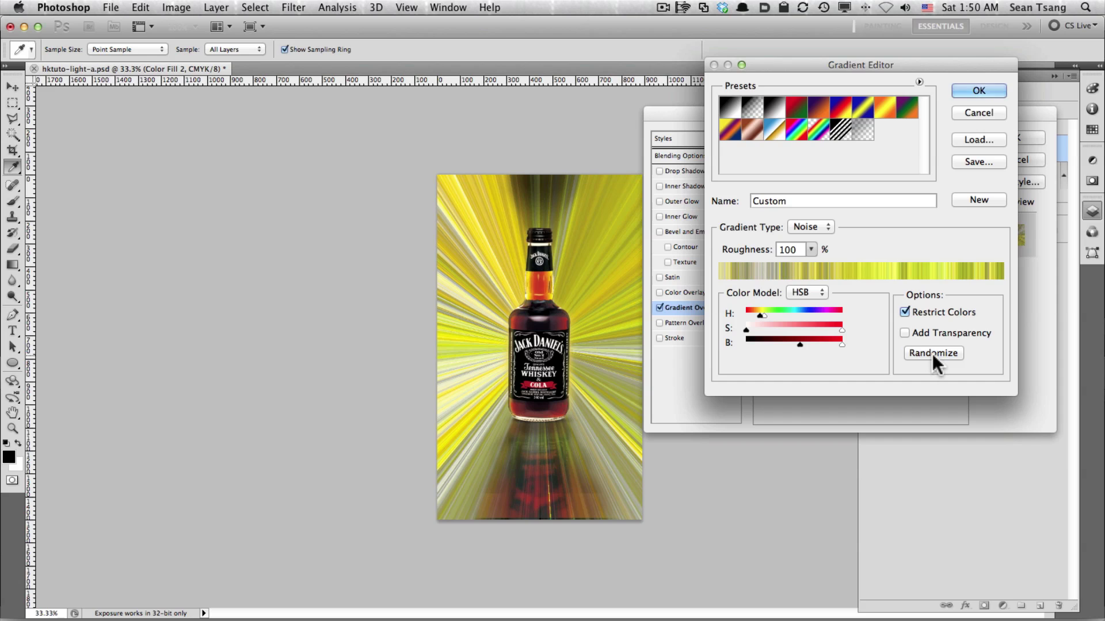
left_click(932, 353)
left_click(932, 353)
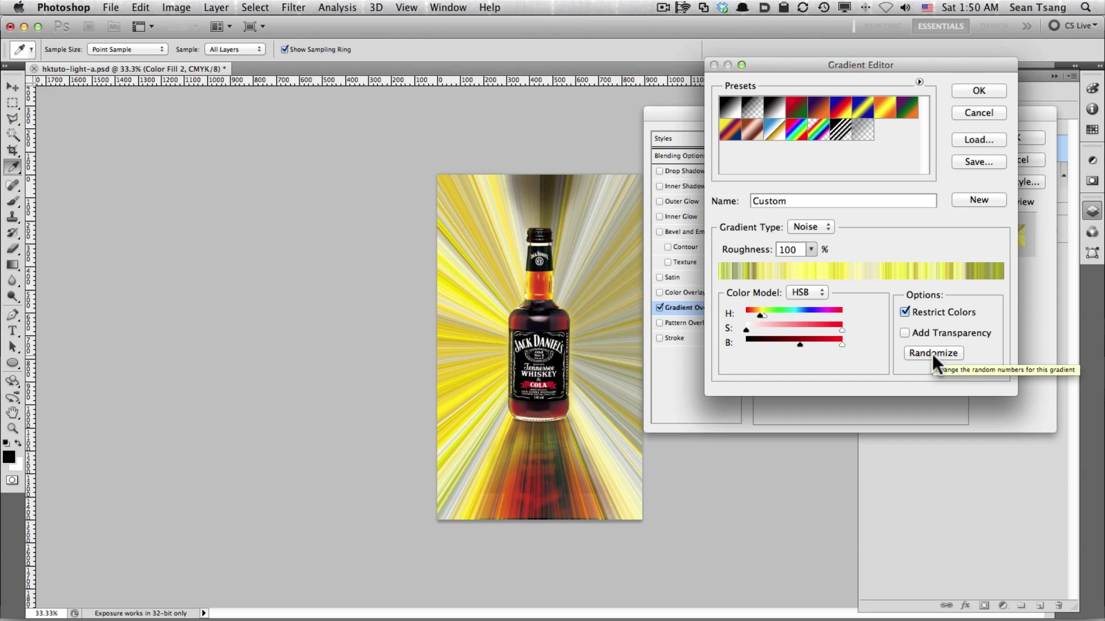
left_click(932, 353)
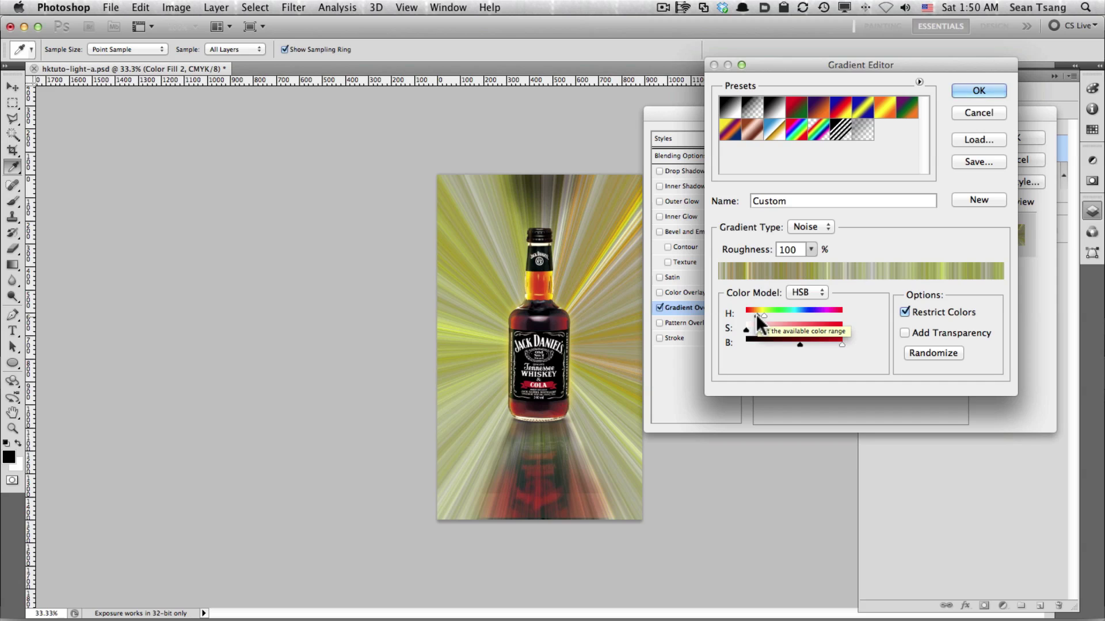
left_click(926, 351)
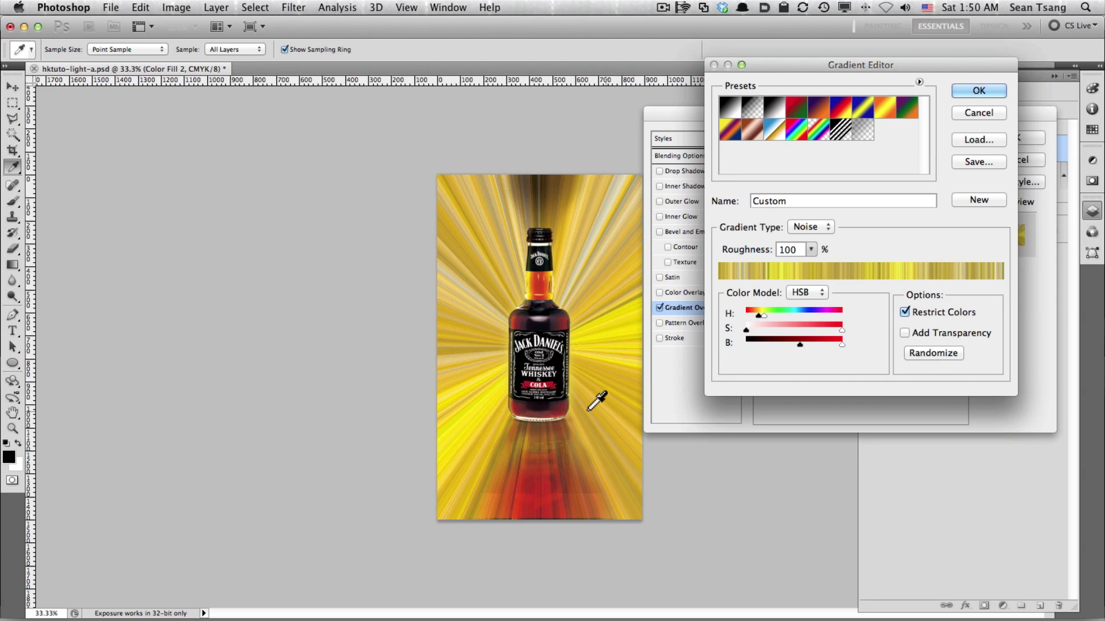
left_click_drag(798, 344, 769, 344)
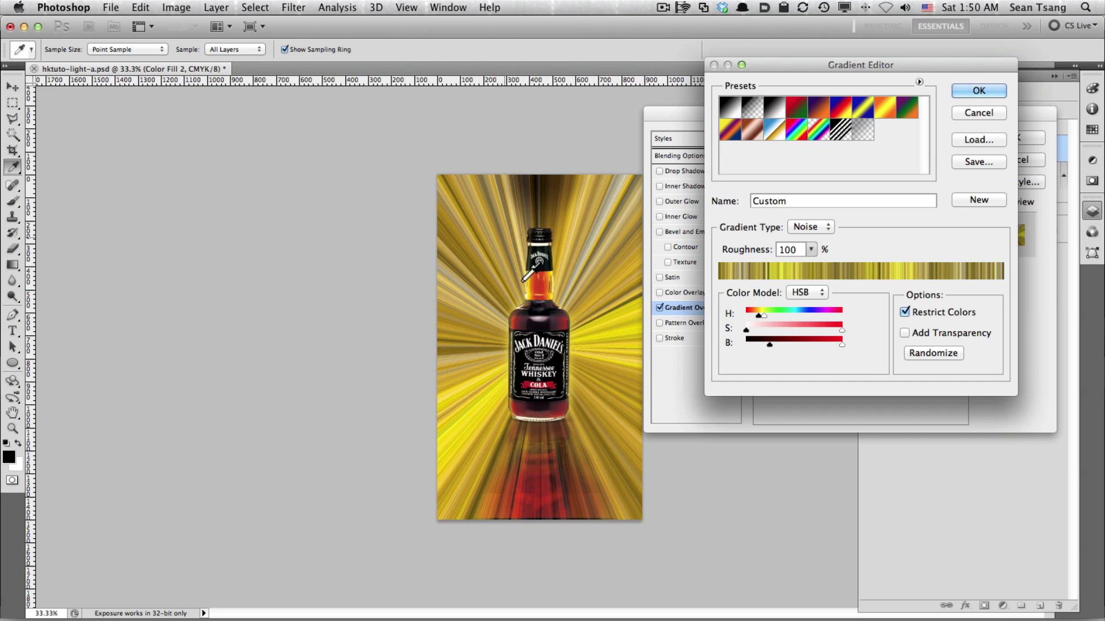
left_click(976, 90)
Re-centre the angle ray burst behind the bottle and apply the gradient overlay
left_click_drag(774, 118, 805, 236)
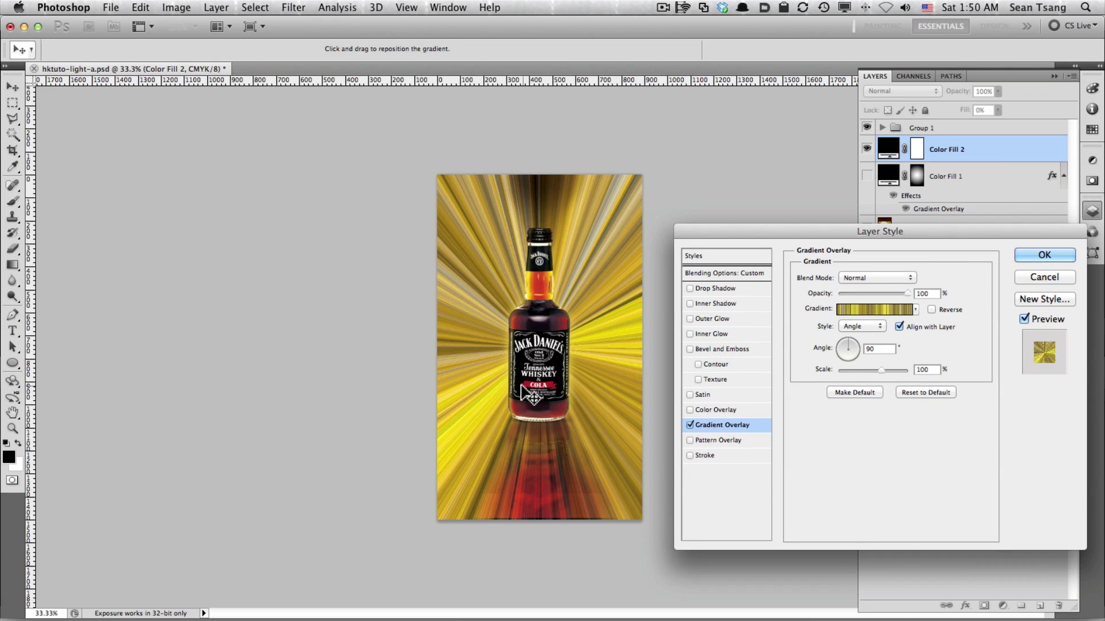
left_click_drag(809, 227, 829, 205)
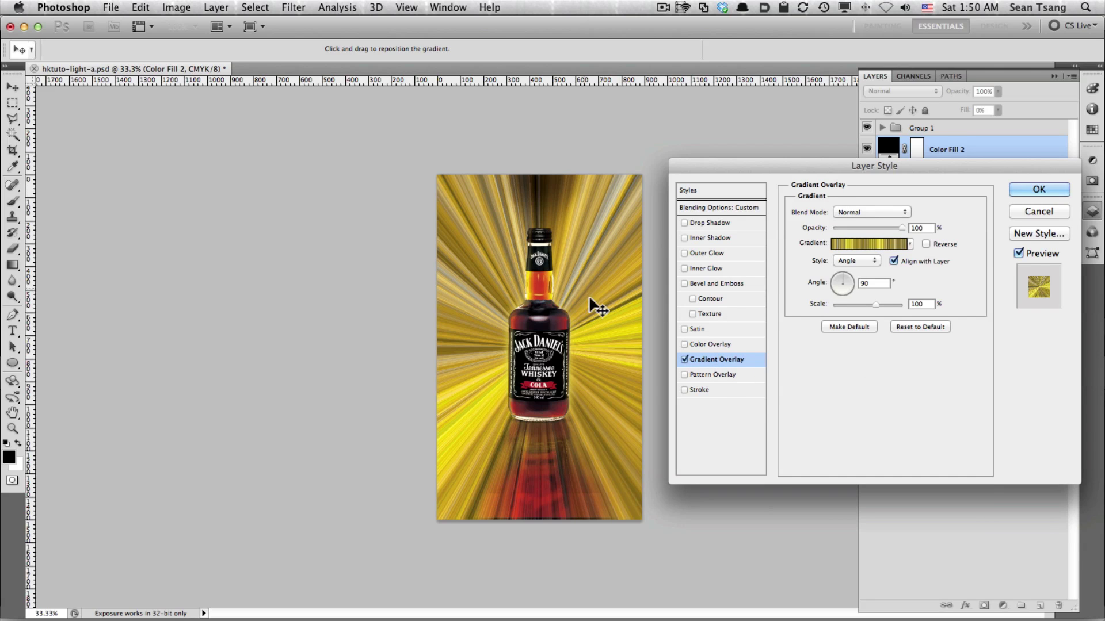
mouse_move(607, 354)
left_mouse_down()
mouse_move(455, 241)
mouse_move(600, 538)
mouse_move(588, 575)
left_mouse_up()
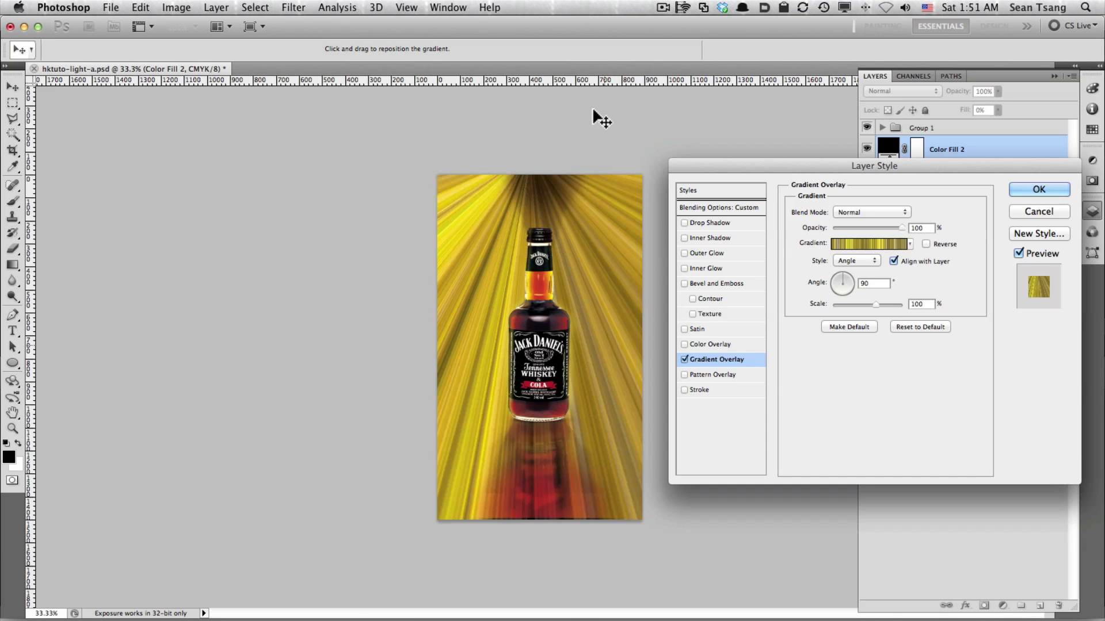
left_click_drag(588, 575, 598, 306)
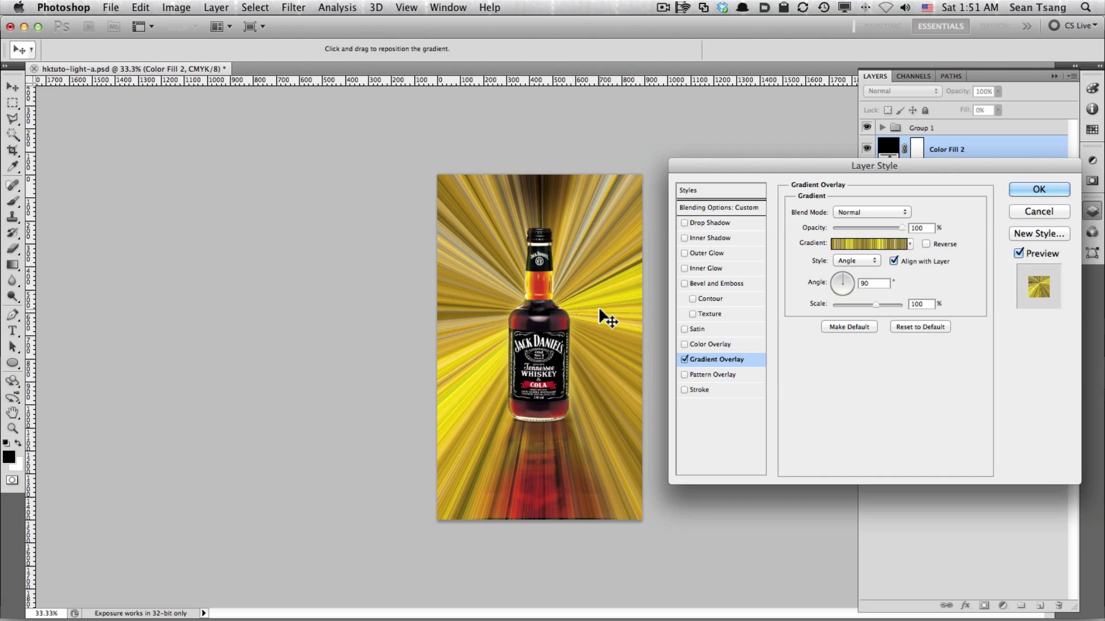
left_click_drag(797, 168, 789, 195)
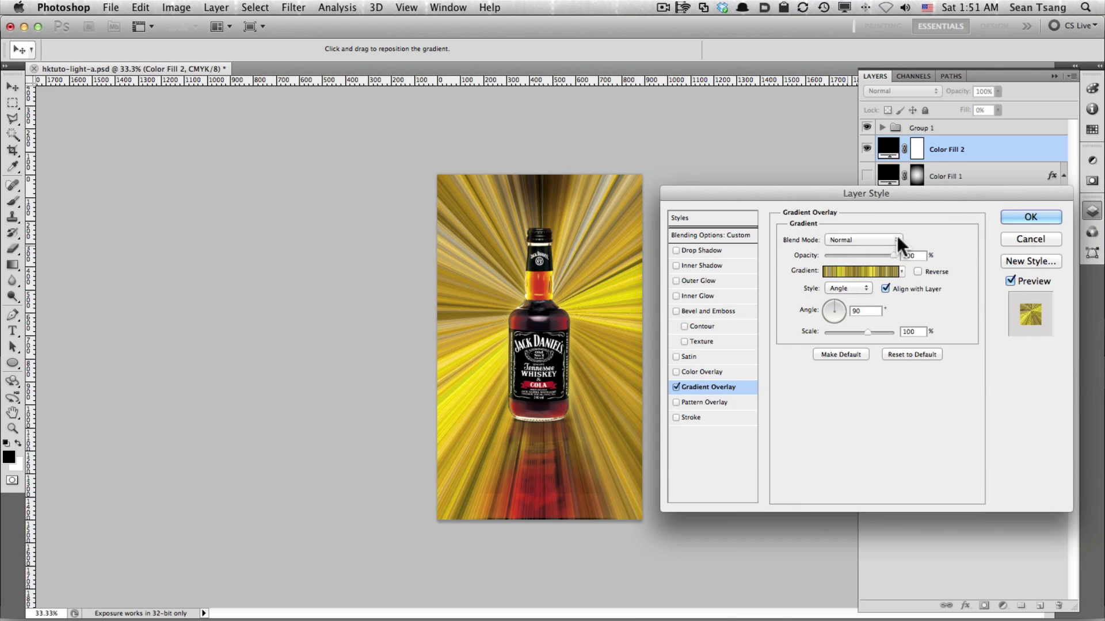
left_click(1030, 217)
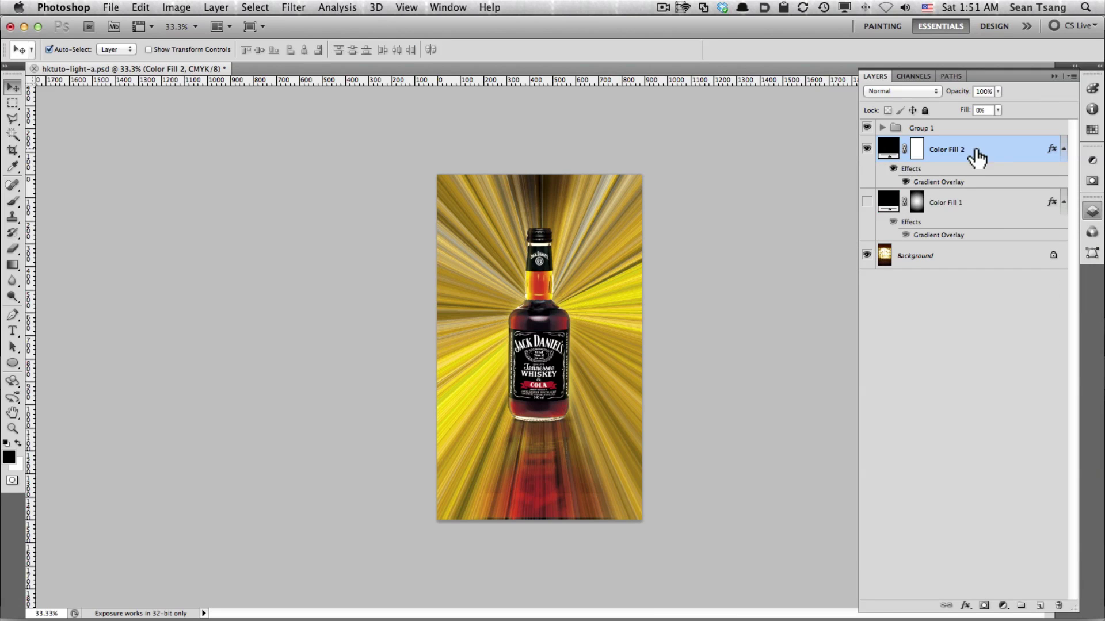
left_click(920, 92)
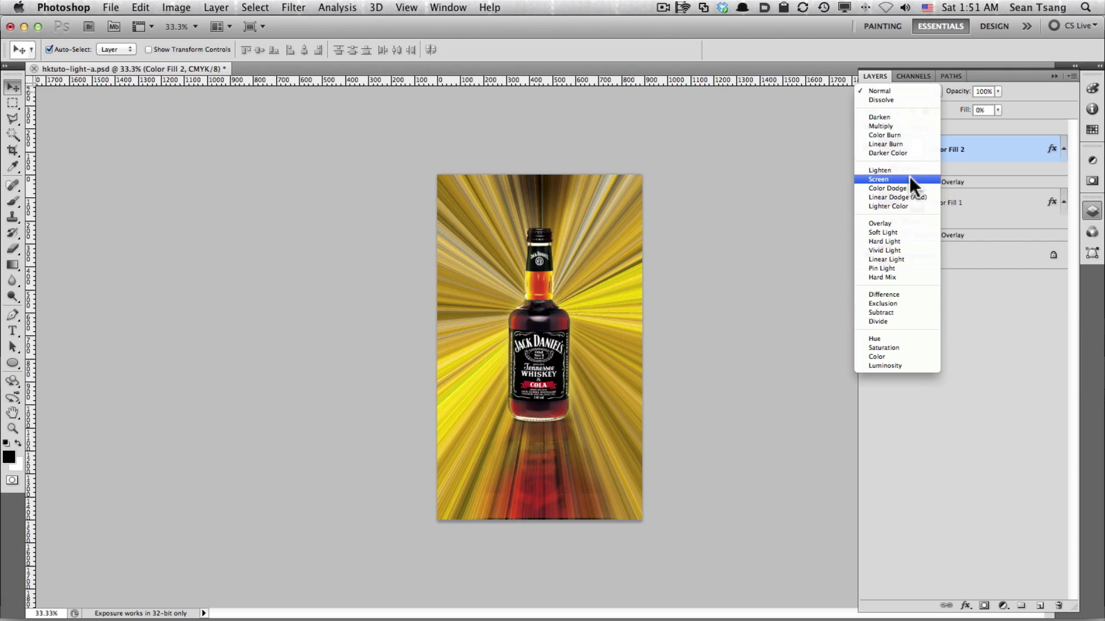
Try Screen blending on Color Fill 2, revert to Normal, and reopen its Gradient Overlay settings
left_click(909, 179)
left_click(916, 93)
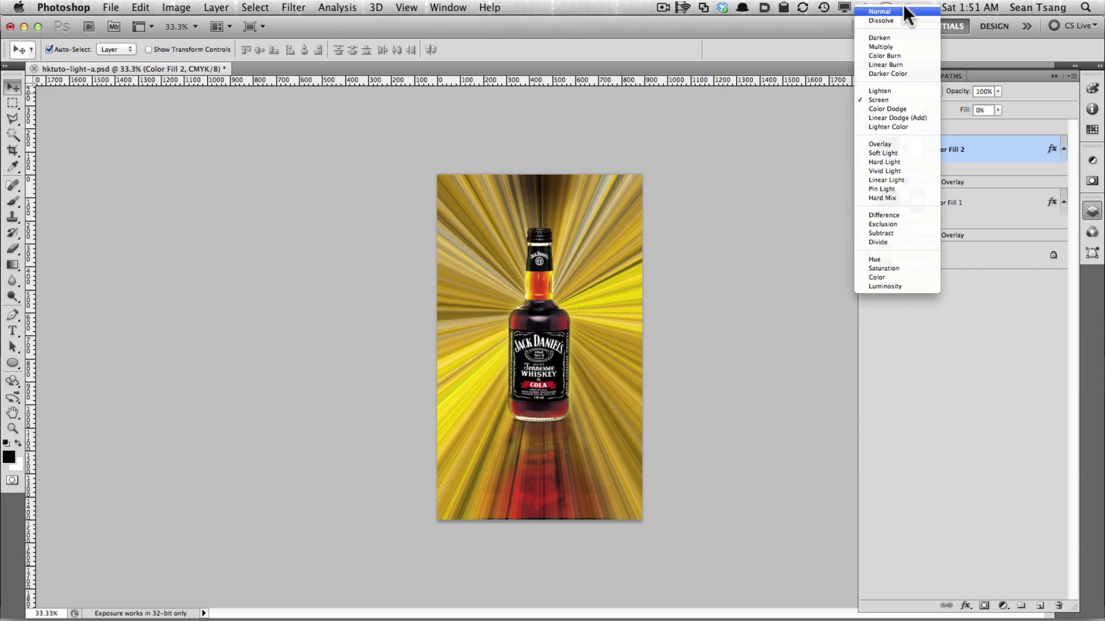
left_click(907, 11)
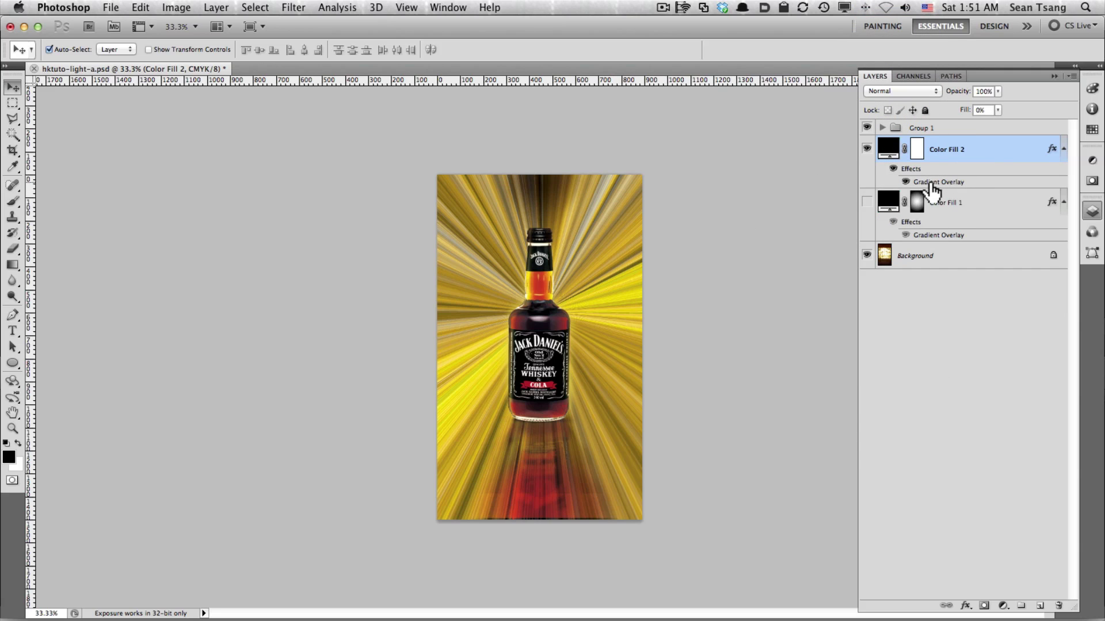
double_click(992, 150)
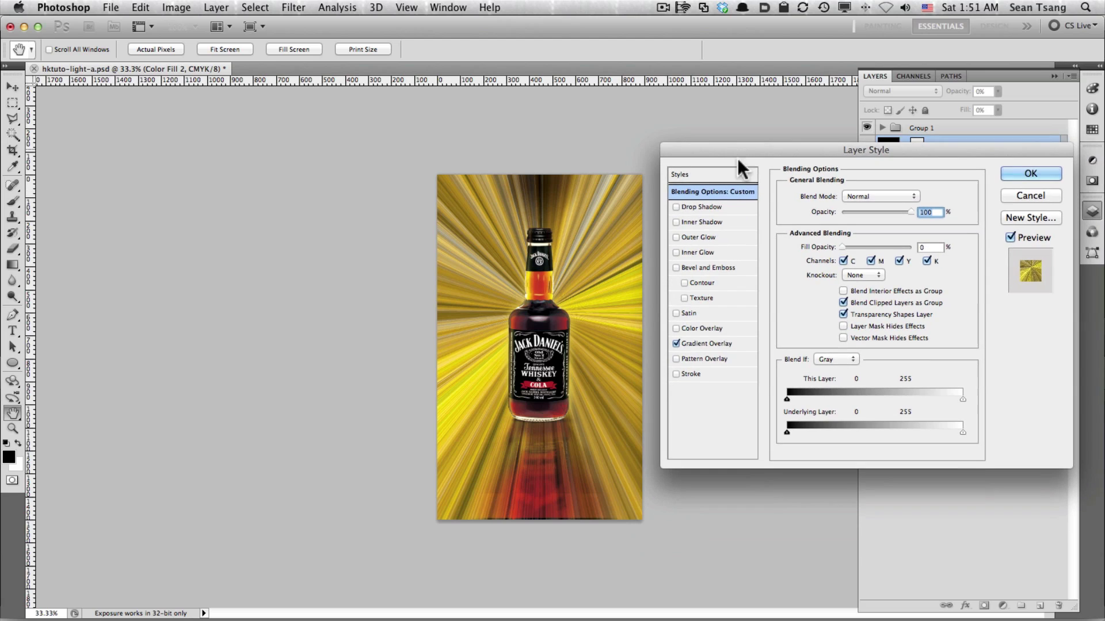
left_click(733, 341)
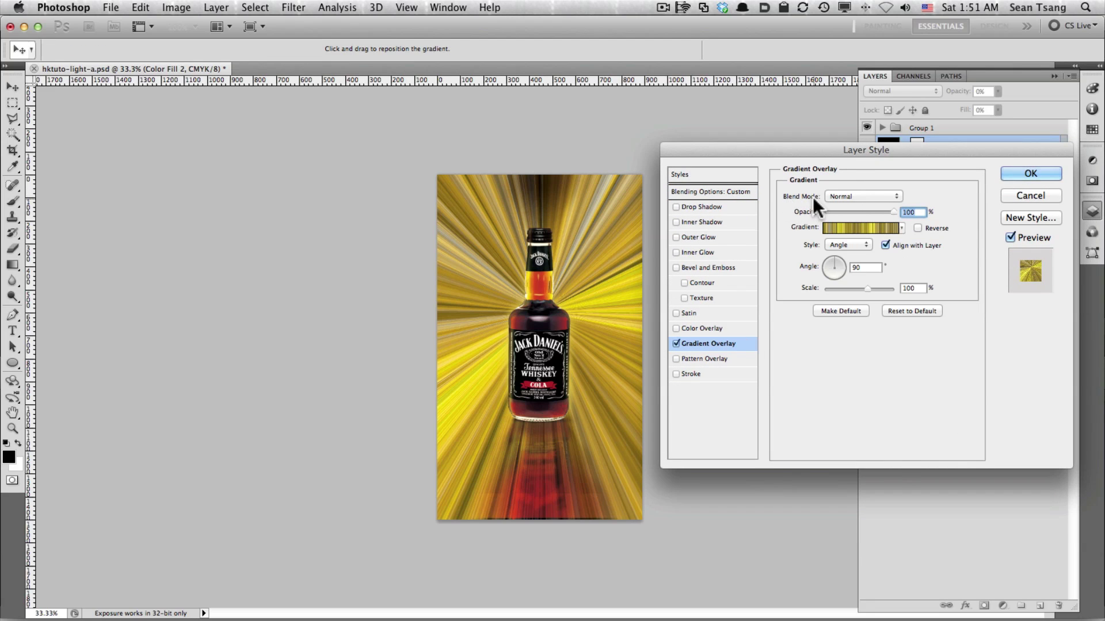
left_click(869, 196)
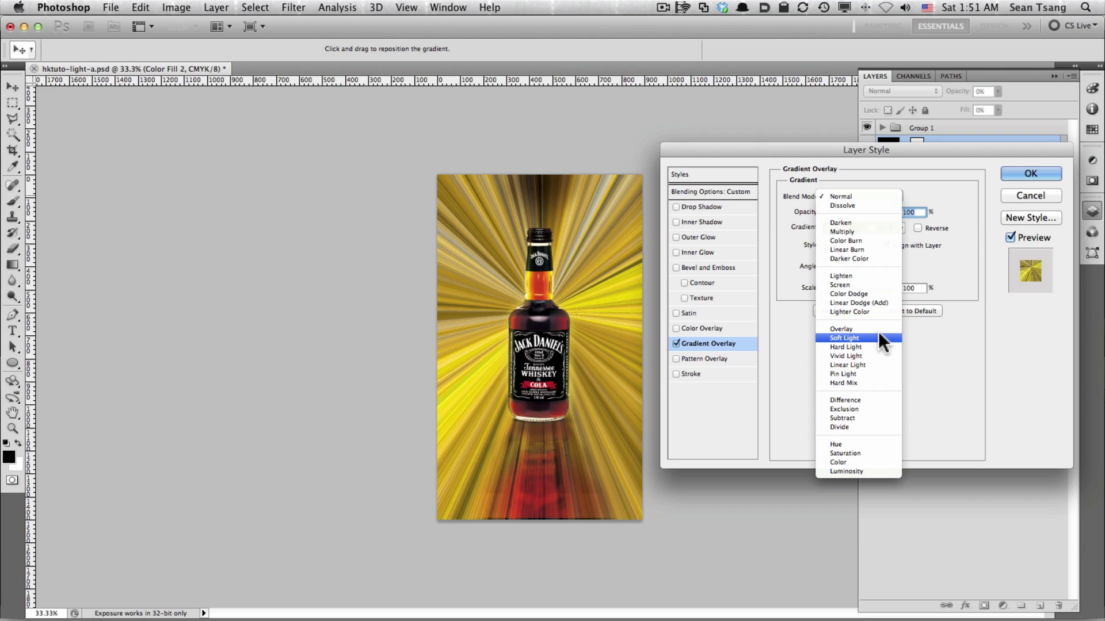
key("Escape")
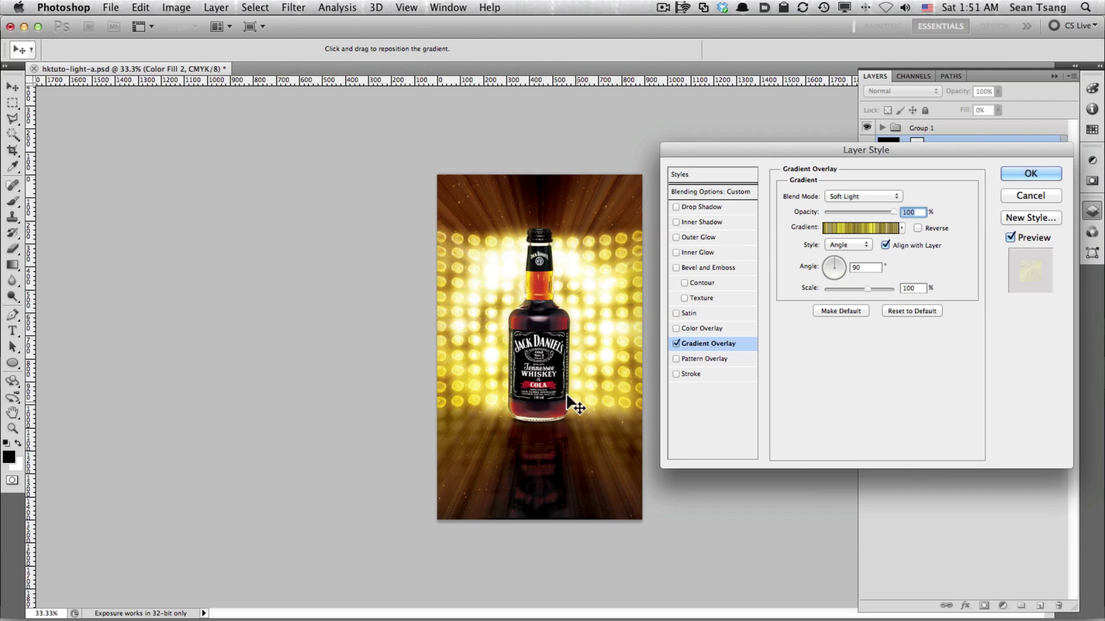
Try Hard Light, Screen and Color Dodge, then set the overlay to Soft Light at 97% opacity
left_click(883, 197)
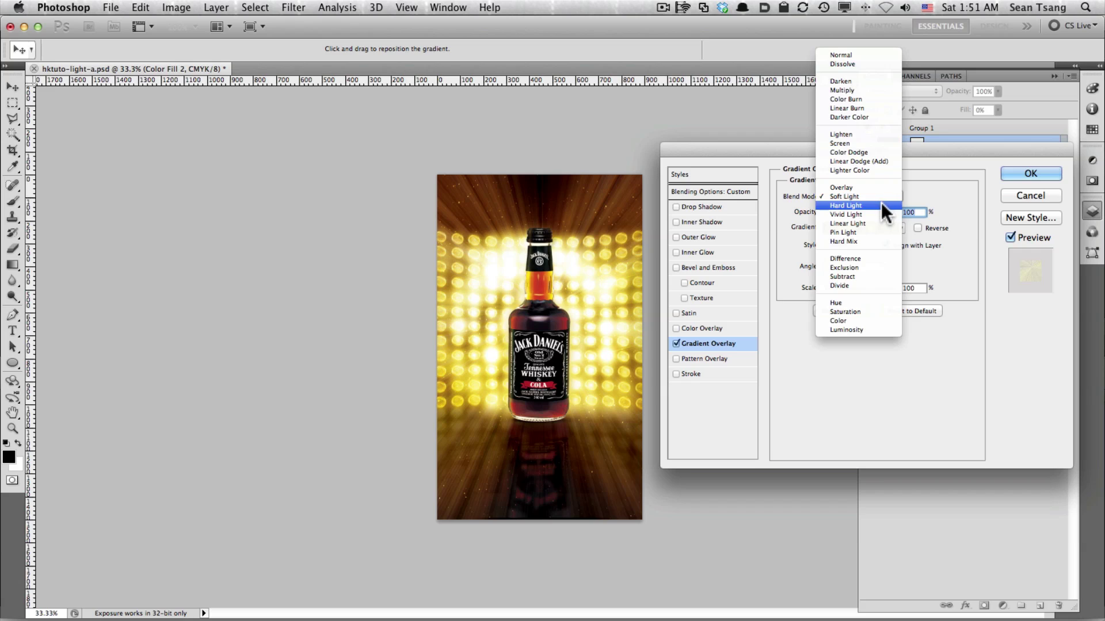
left_click(882, 202)
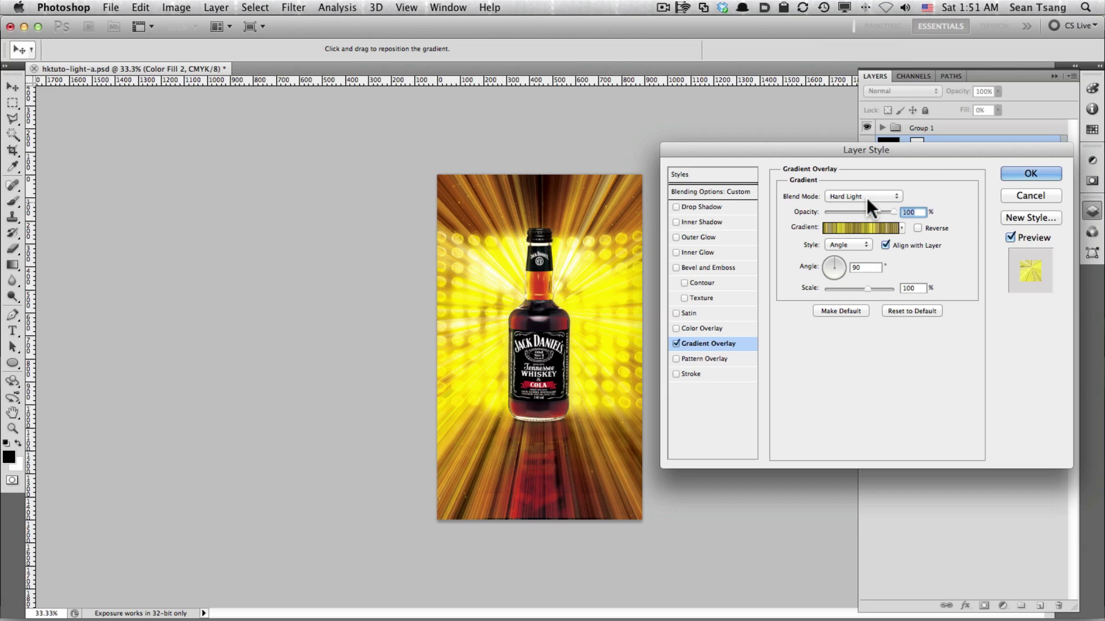
mouse_move(893, 212)
left_mouse_down()
mouse_move(857, 212)
mouse_move(892, 211)
left_mouse_up()
left_click(882, 196)
left_click(870, 136)
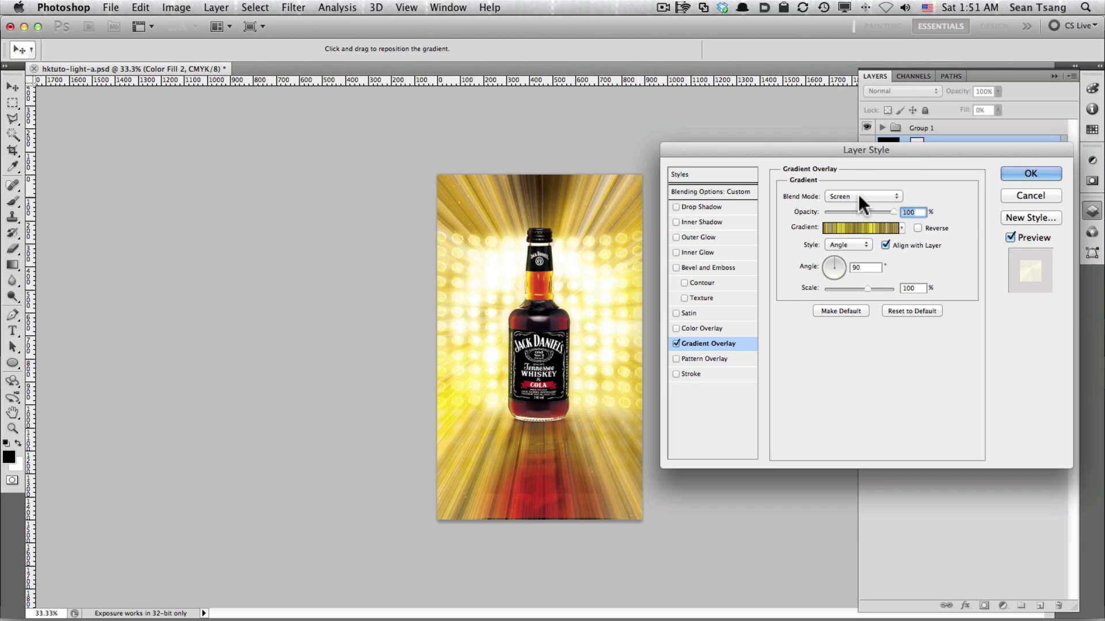
left_click(858, 196)
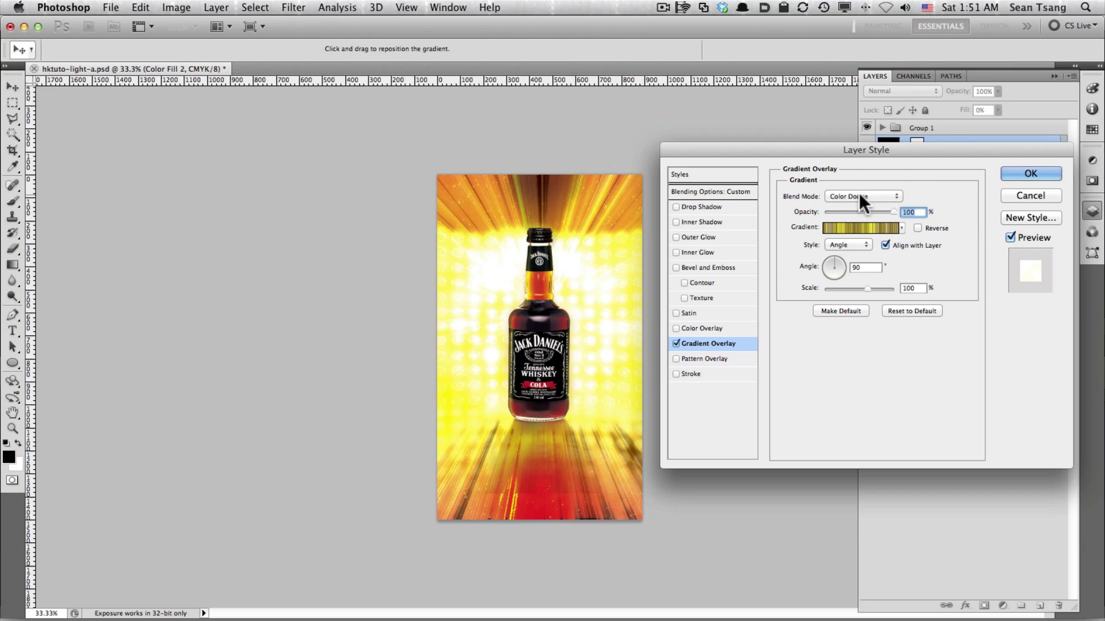
left_click(863, 196)
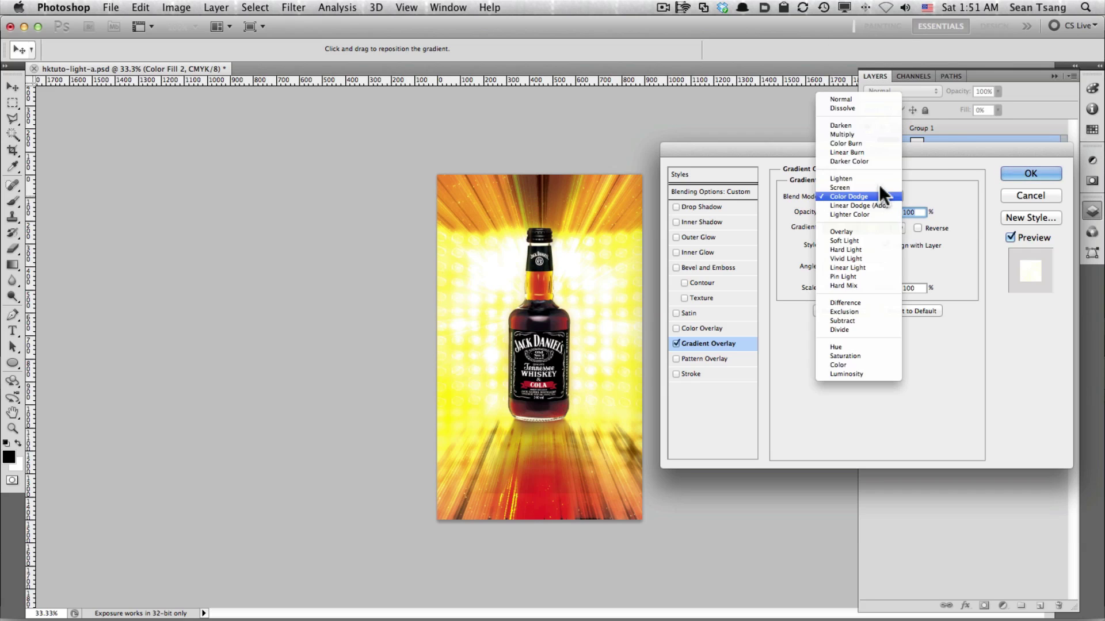
left_click(867, 241)
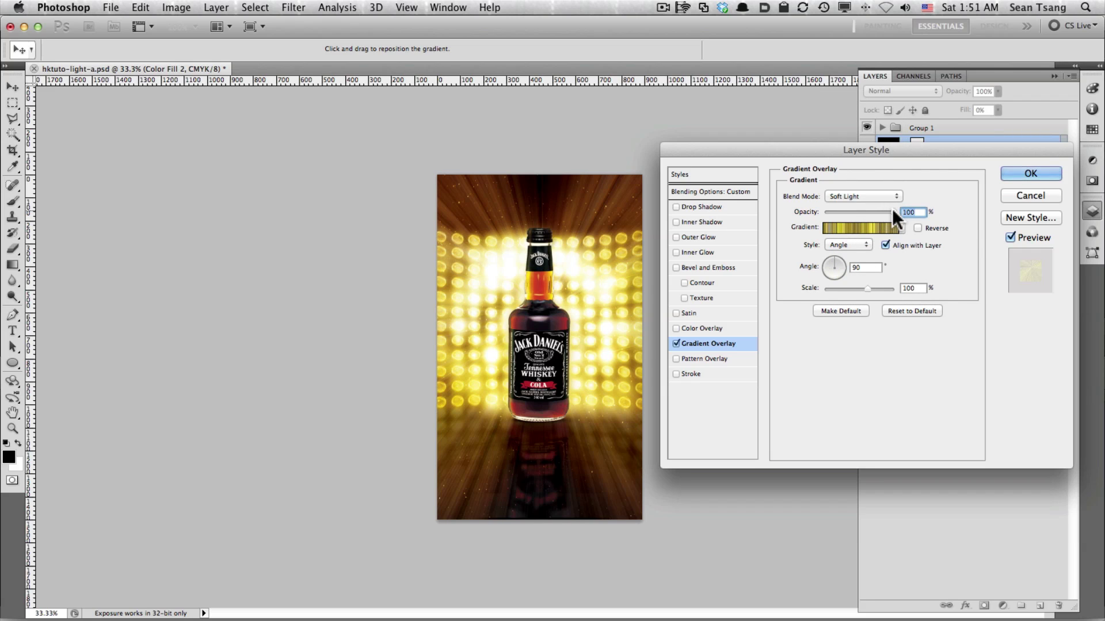
left_click_drag(891, 210, 891, 210)
mouse_move(575, 323)
left_mouse_down()
mouse_move(596, 335)
mouse_move(597, 297)
mouse_move(592, 366)
left_mouse_up()
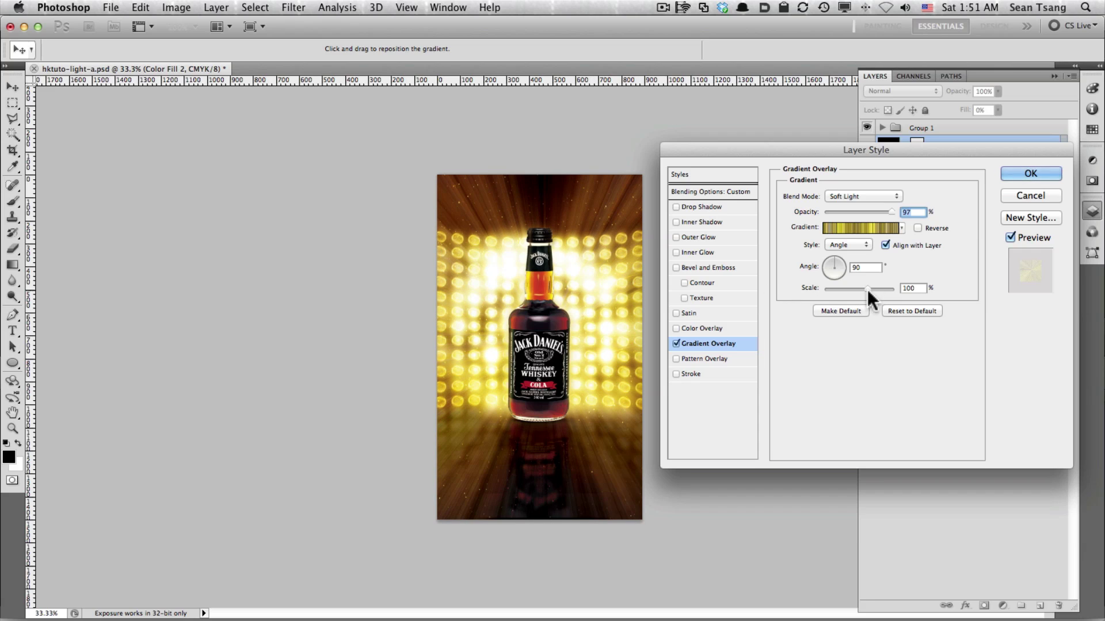
left_click(1030, 172)
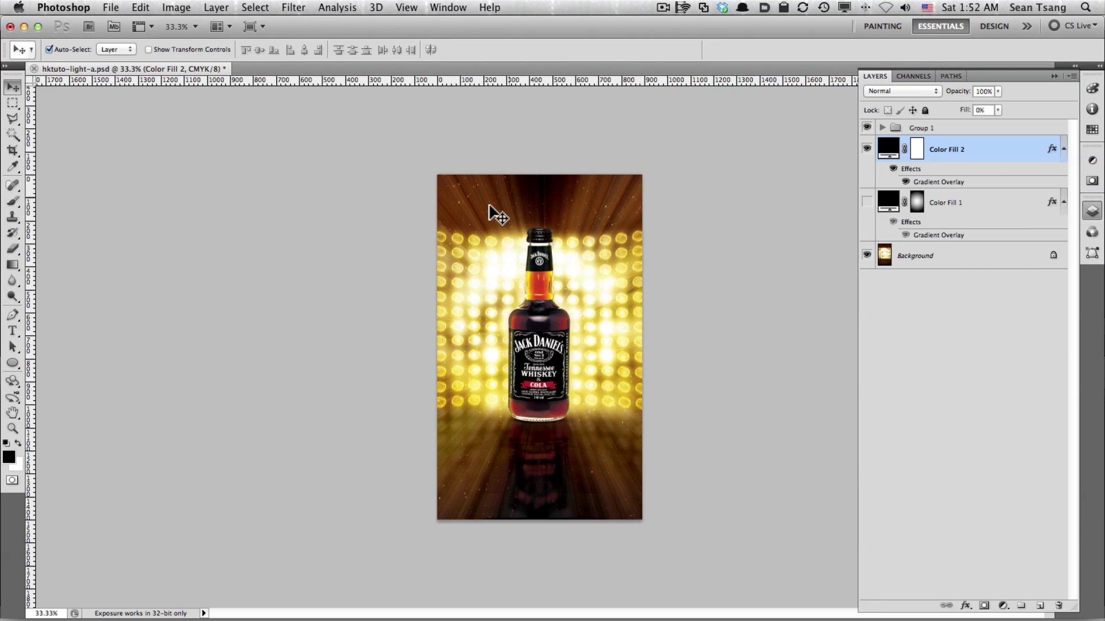
left_click(562, 366)
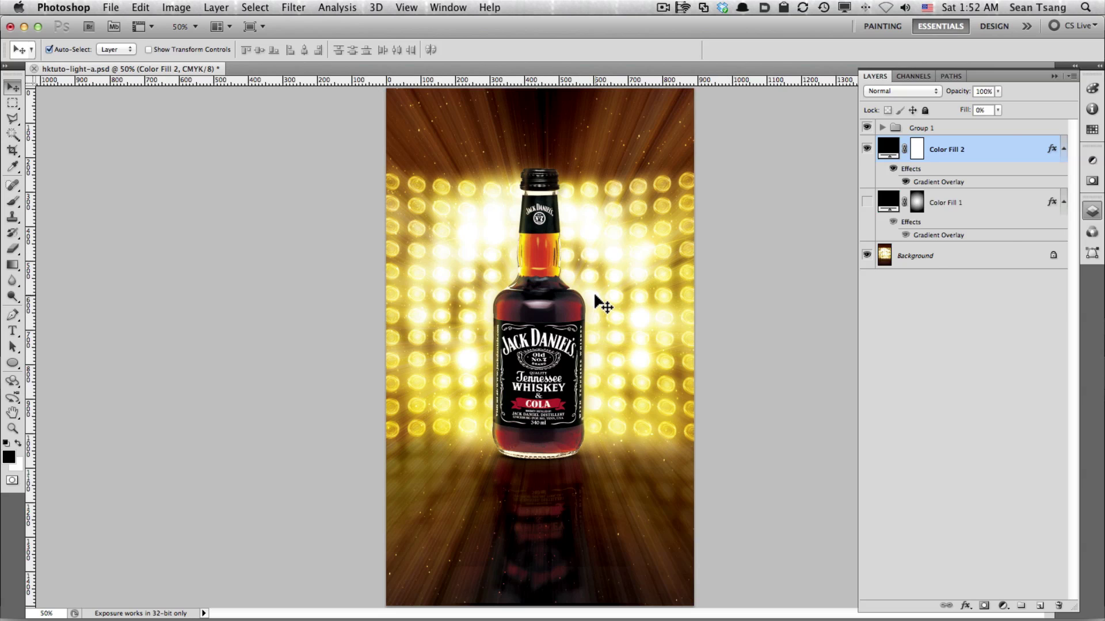
key("super+n")
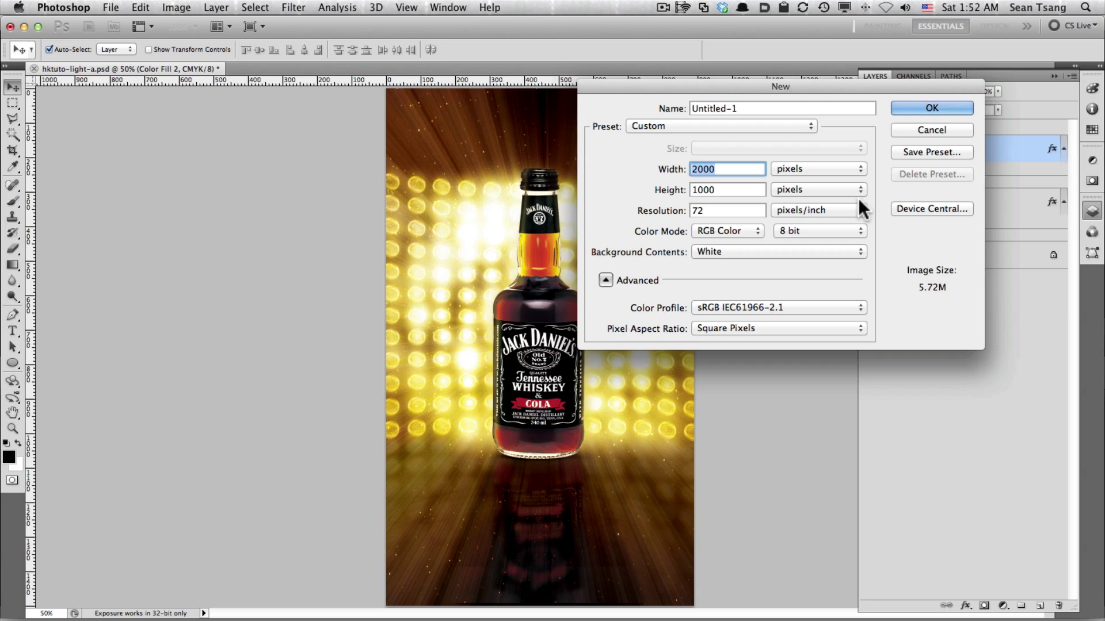
Create a new 3000 × 3000 px document at 300 ppi
type("300")
key("Tab")
type("300")
key("Tab")
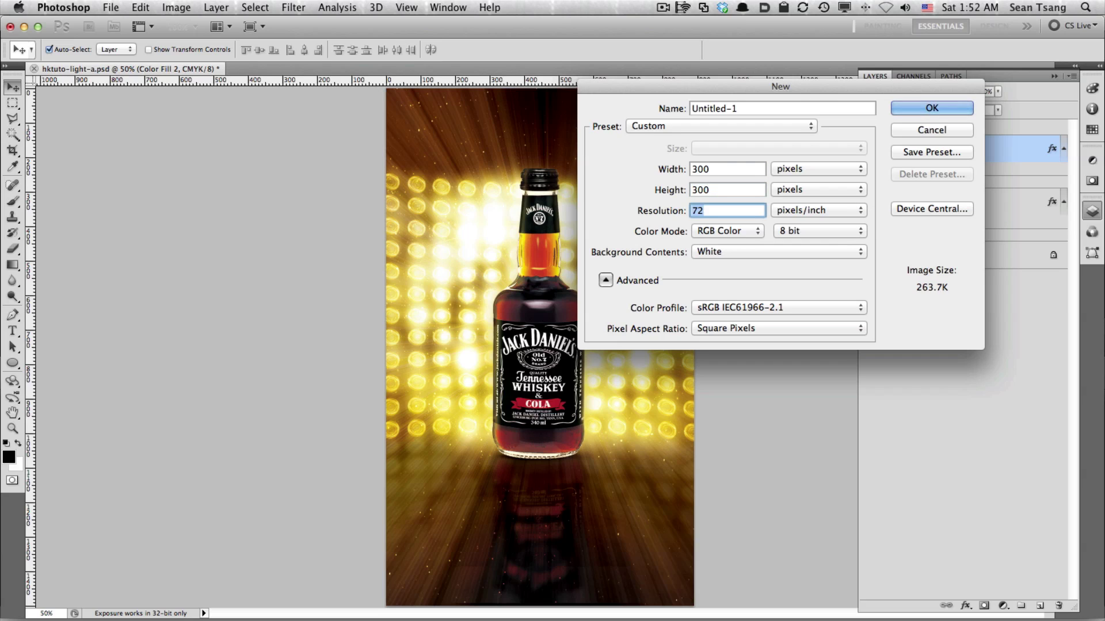
left_click(736, 168)
type("0")
key("Tab")
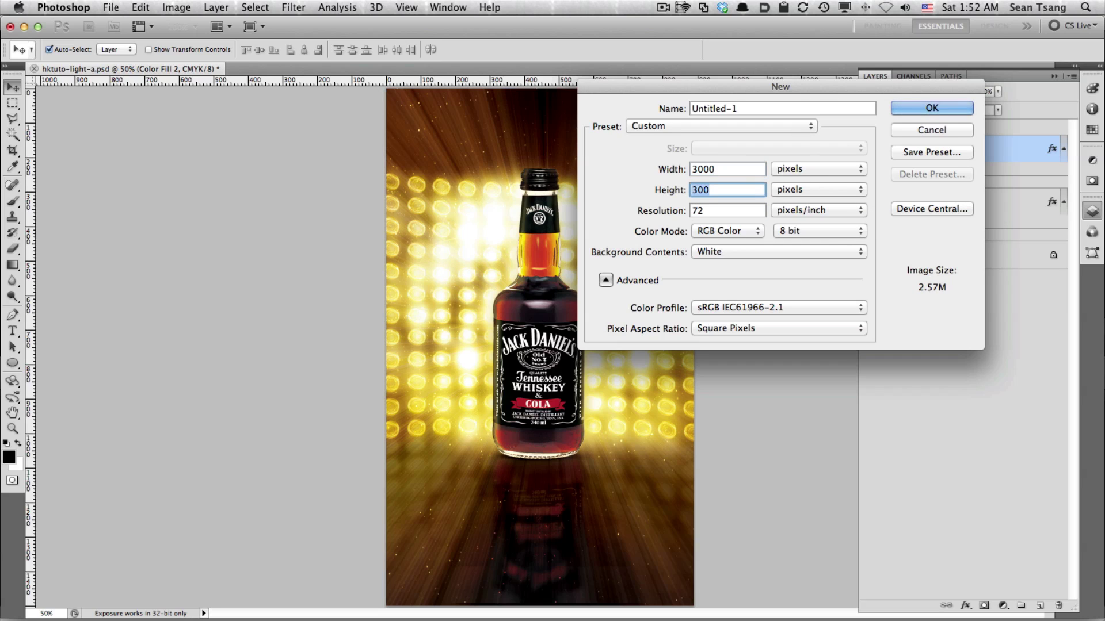
type("3000")
key("Tab")
type("30")
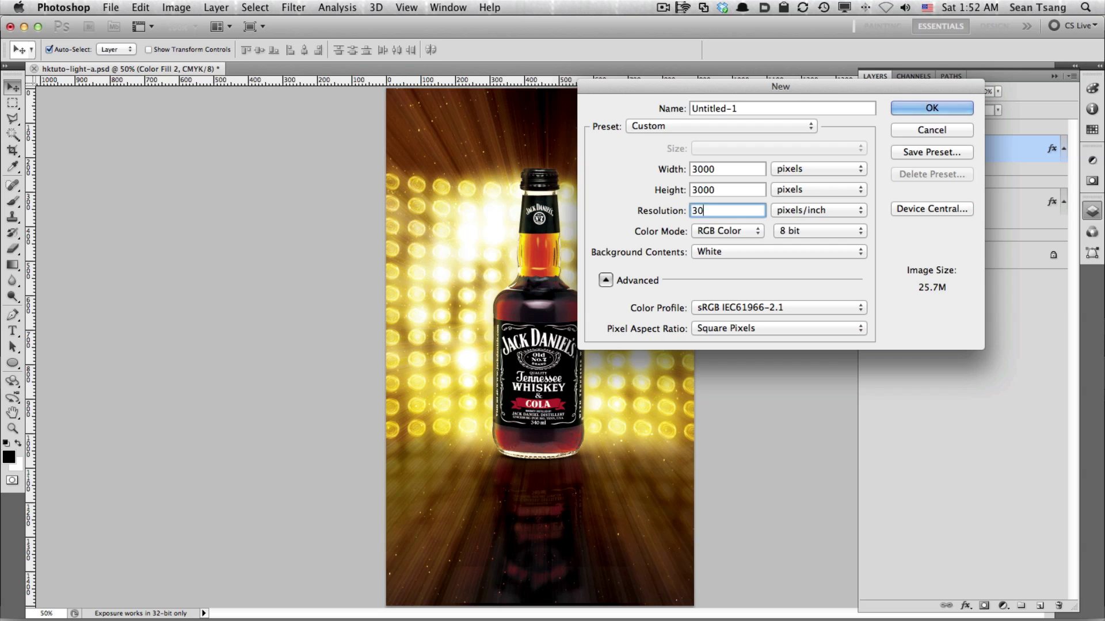
type("0")
key("Return")
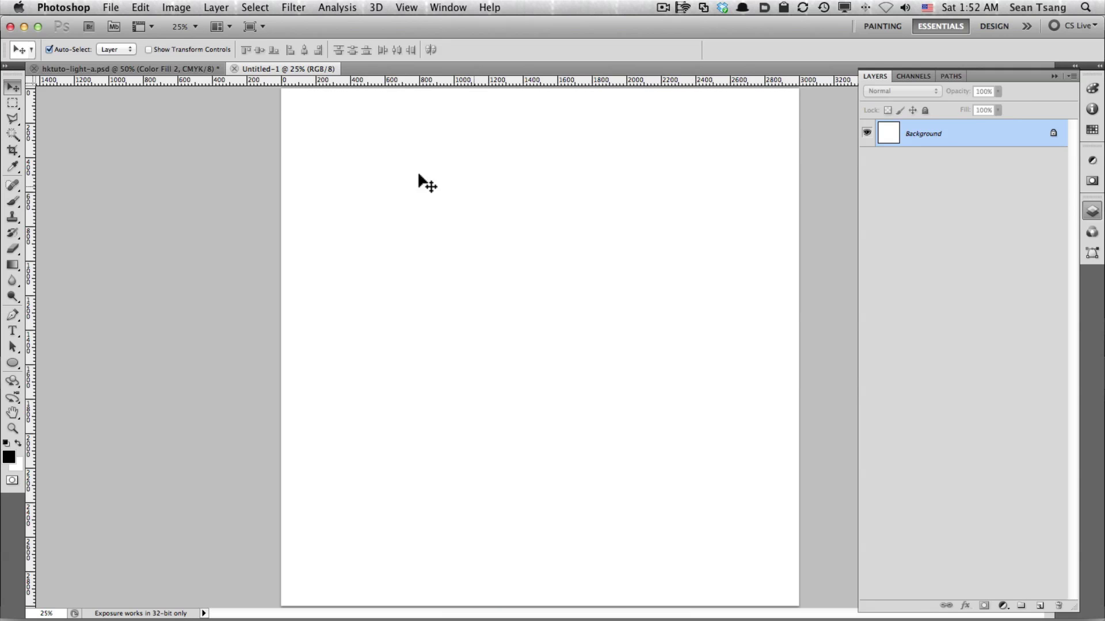
Copy the Color Fill 2 layer into the new document using a 2-Up arrangement
left_click(187, 69)
left_click(220, 26)
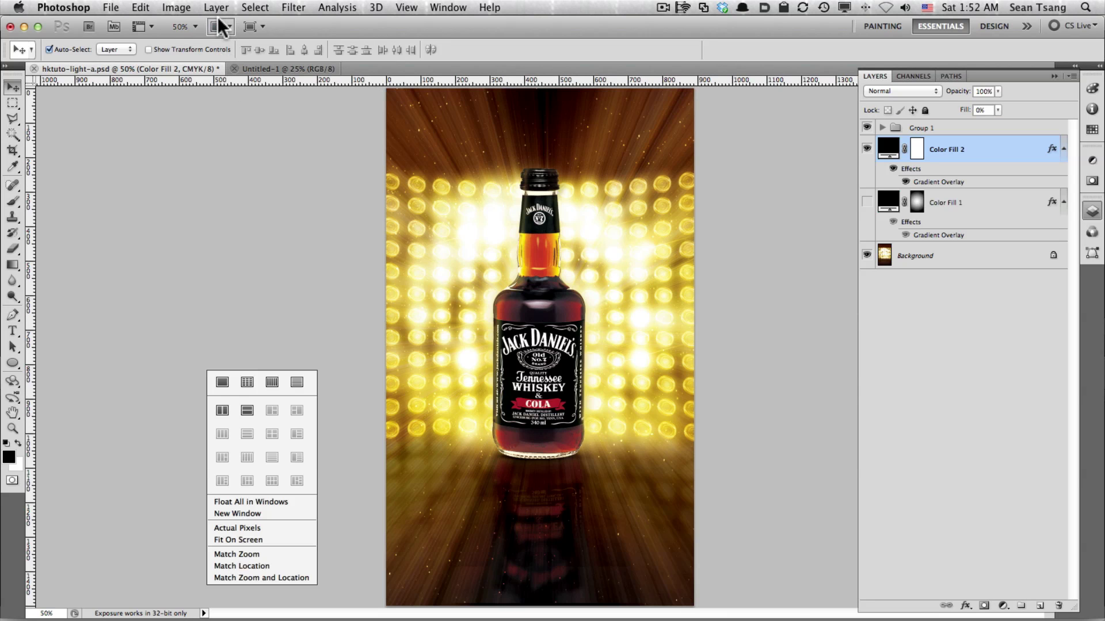
left_click(222, 76)
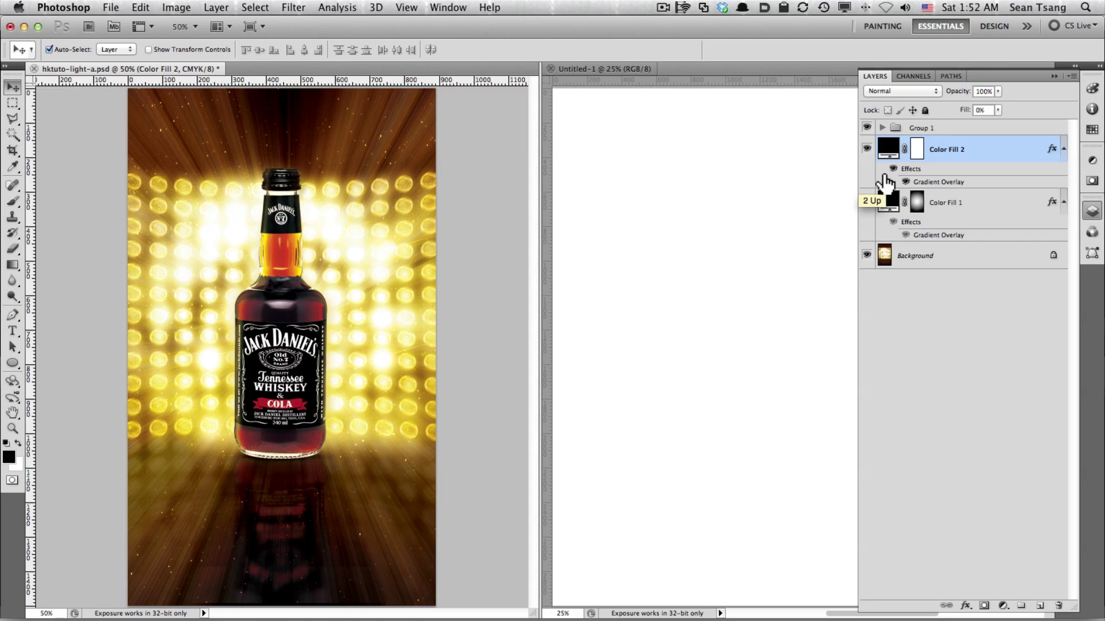
left_click_drag(985, 151, 565, 275)
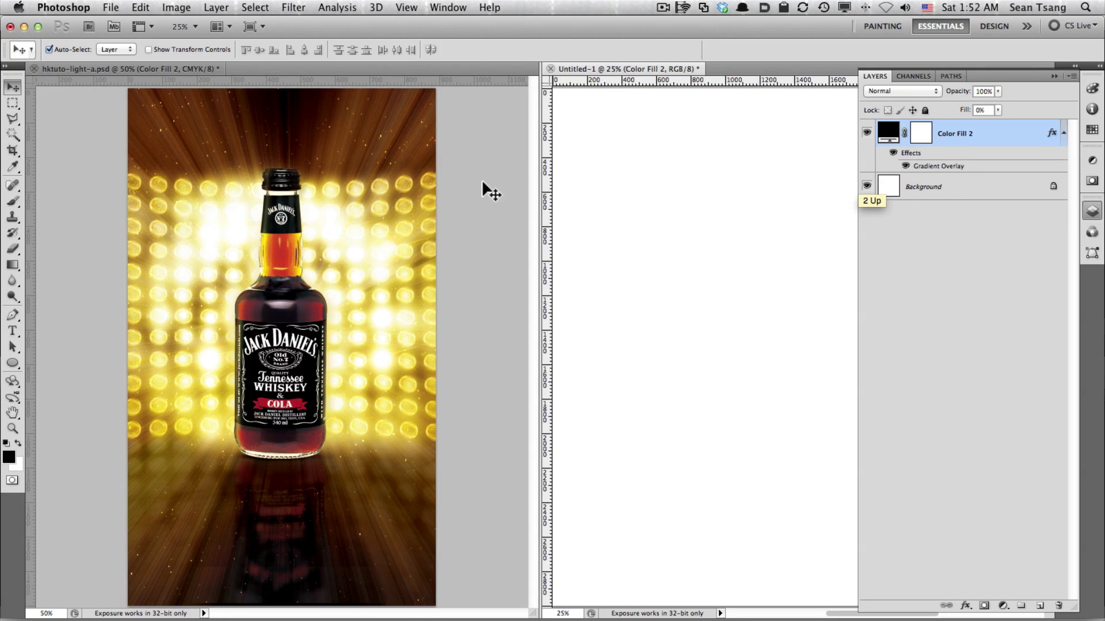
left_click(220, 26)
left_click(227, 56)
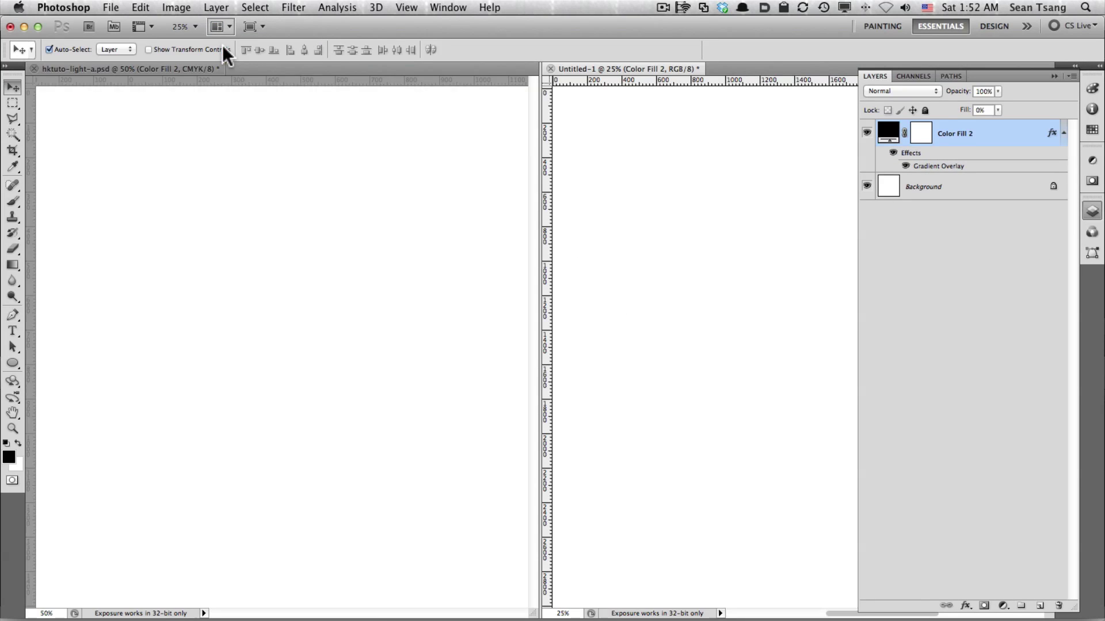
Preview the copied ray overlay at Normal blend, then close the trial document without saving
double_click(946, 167)
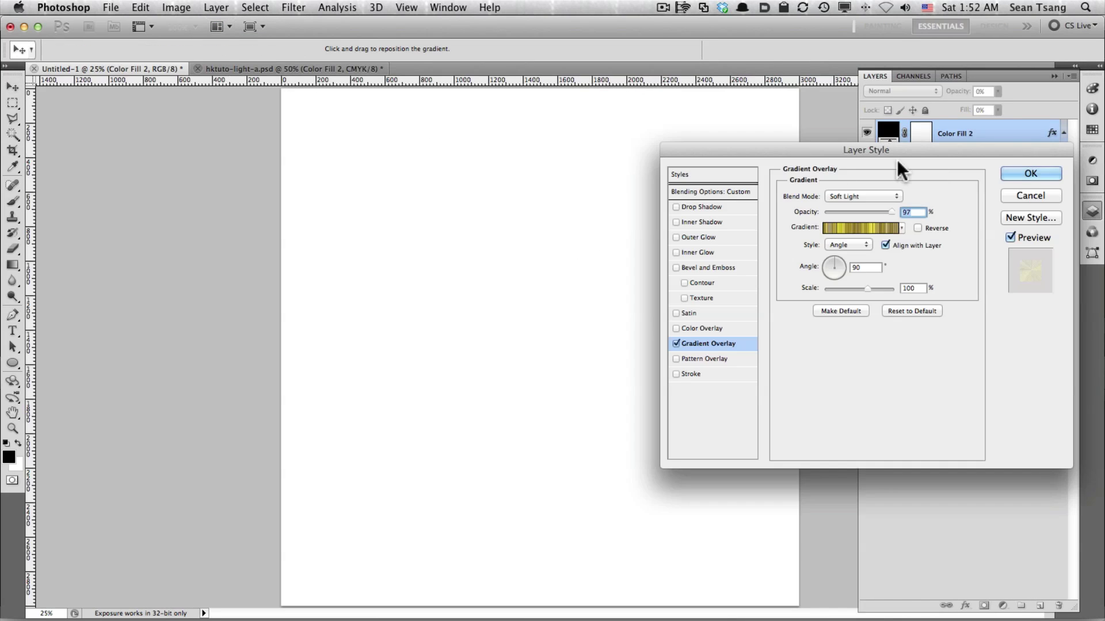
left_click(846, 196)
left_click(864, 54)
left_click(1030, 173)
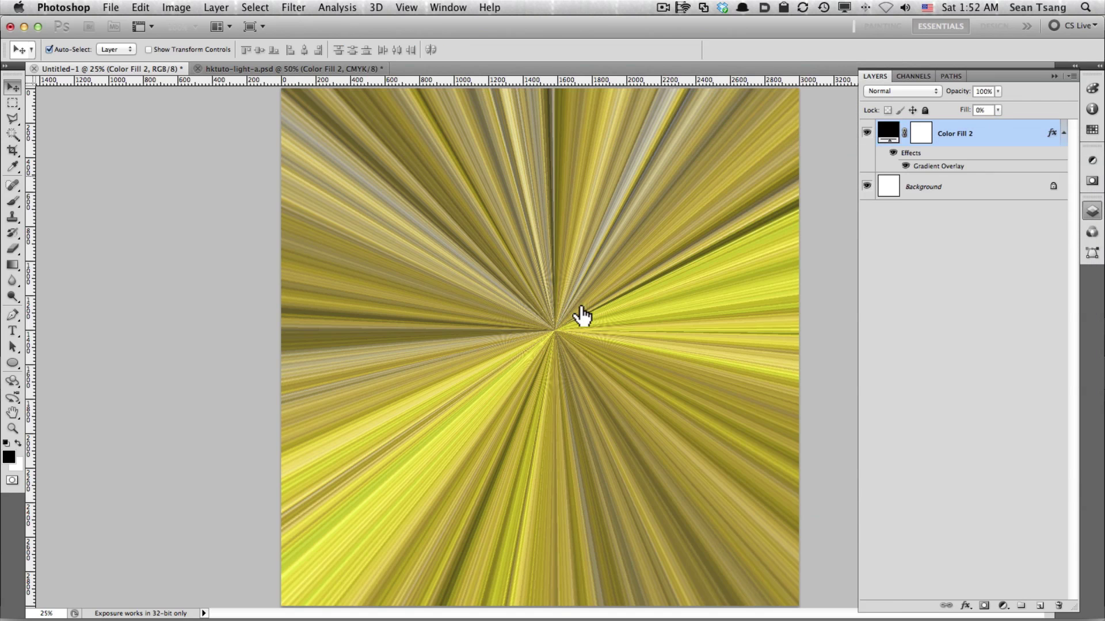
left_click(578, 345, "alt")
left_click(557, 352)
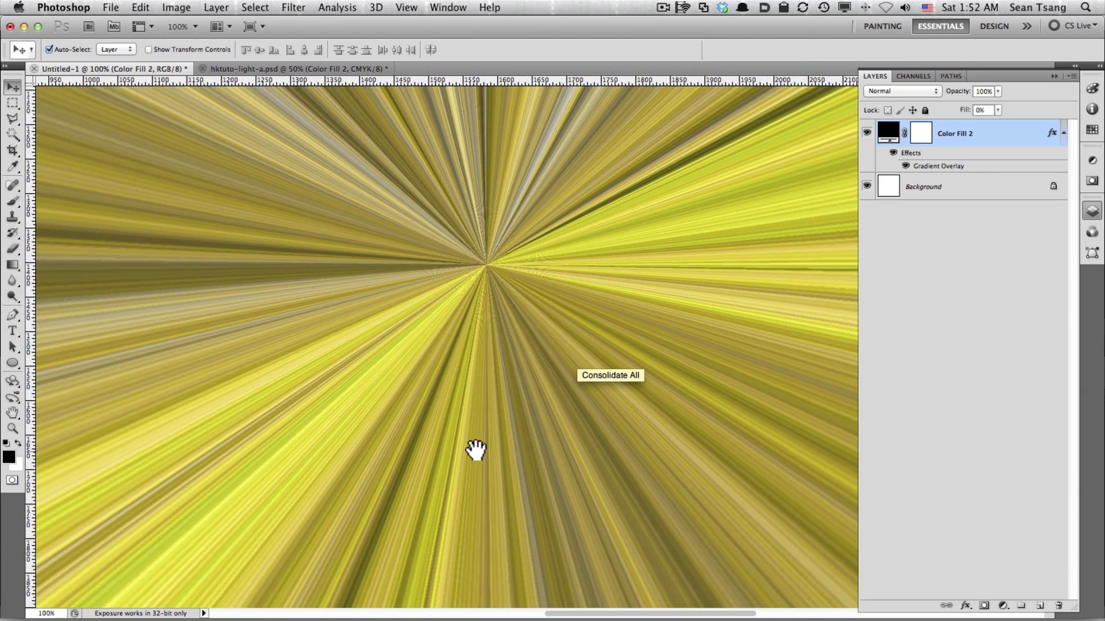
left_click_drag(474, 449, 592, 345)
left_click(592, 352, "alt")
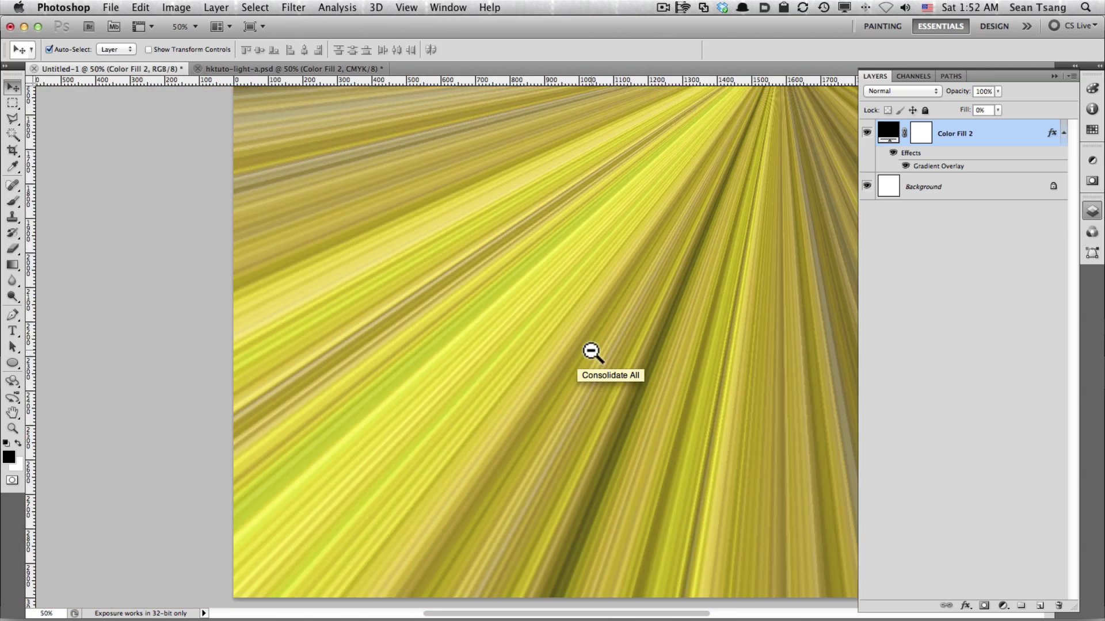
key("super+w")
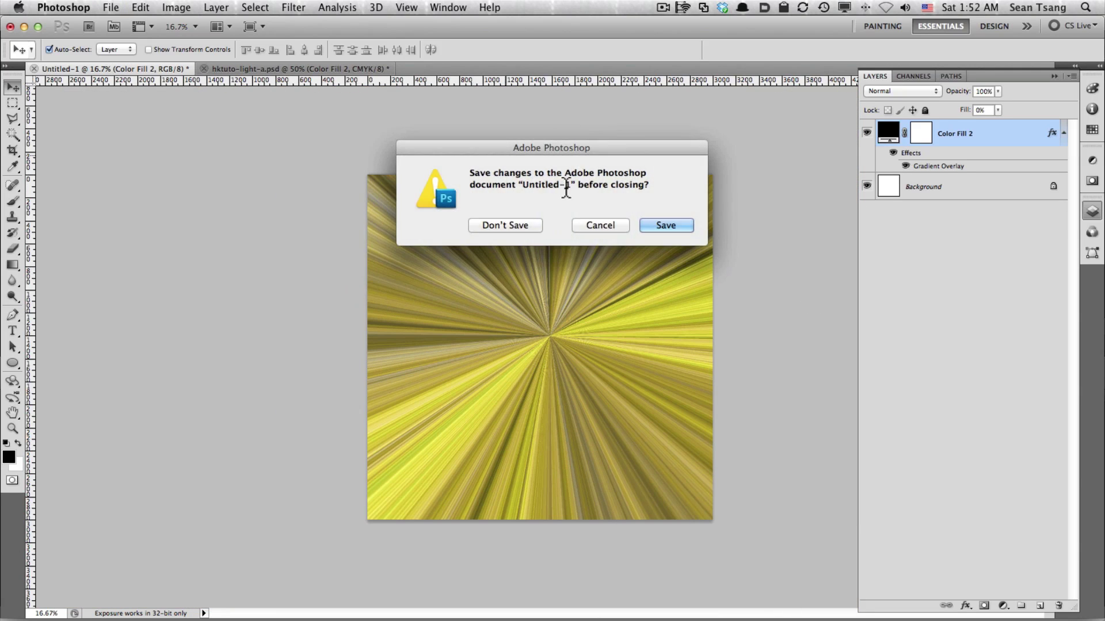
left_click(528, 228)
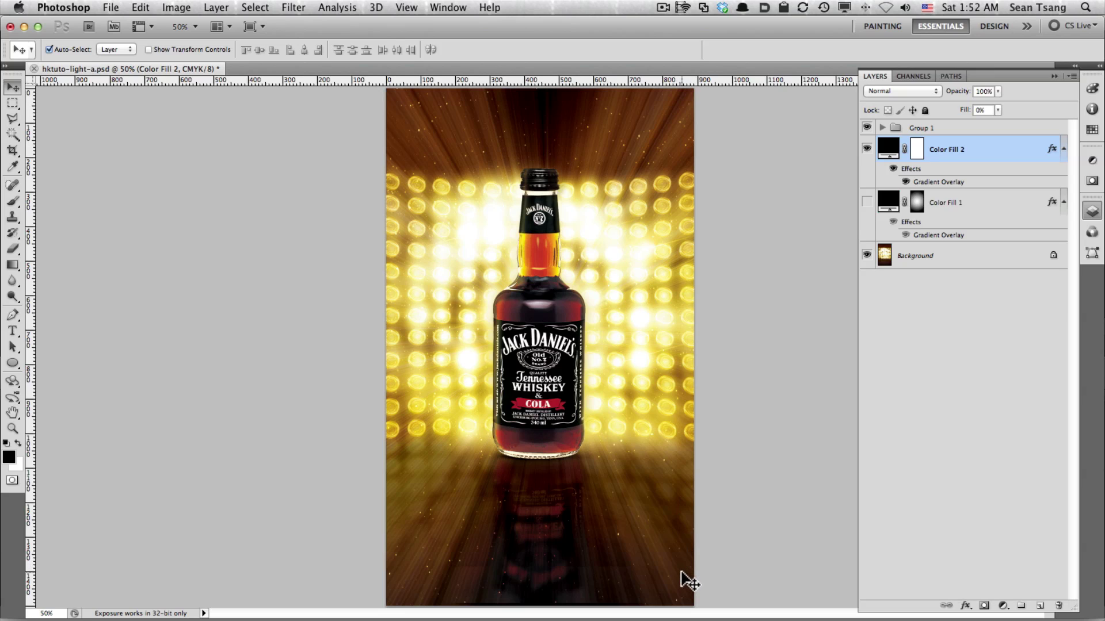
left_click(915, 148)
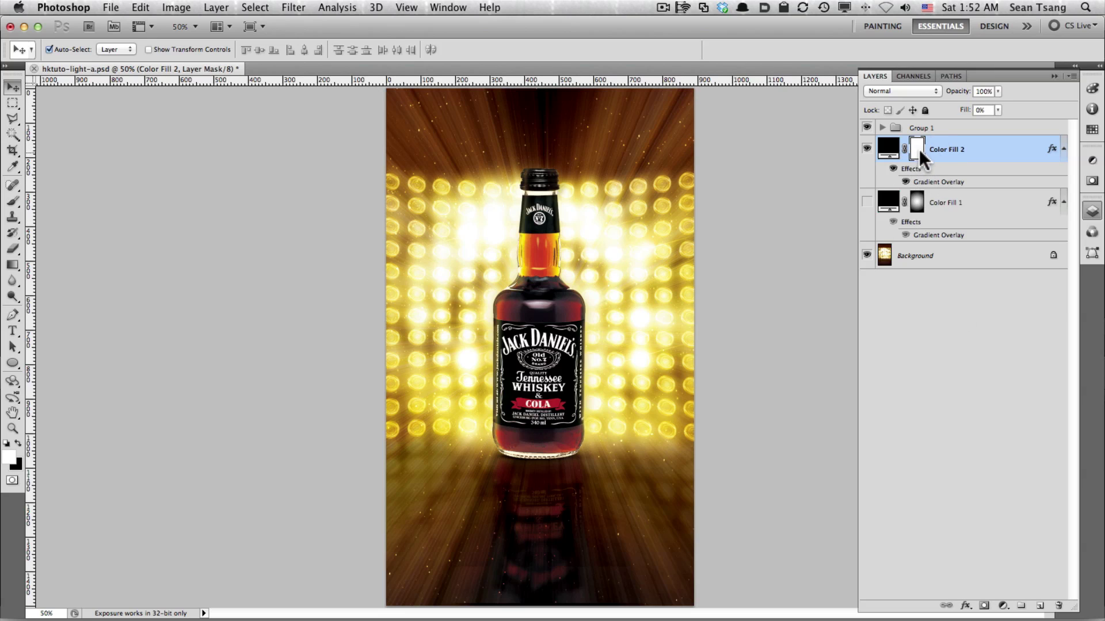
double_click(934, 182)
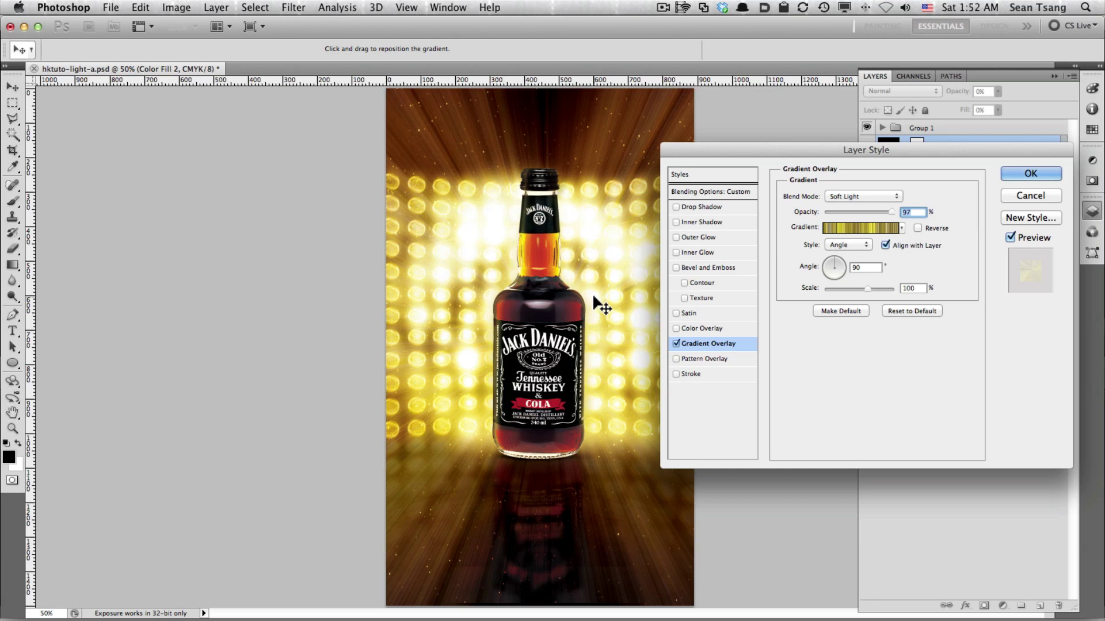
left_click(850, 228)
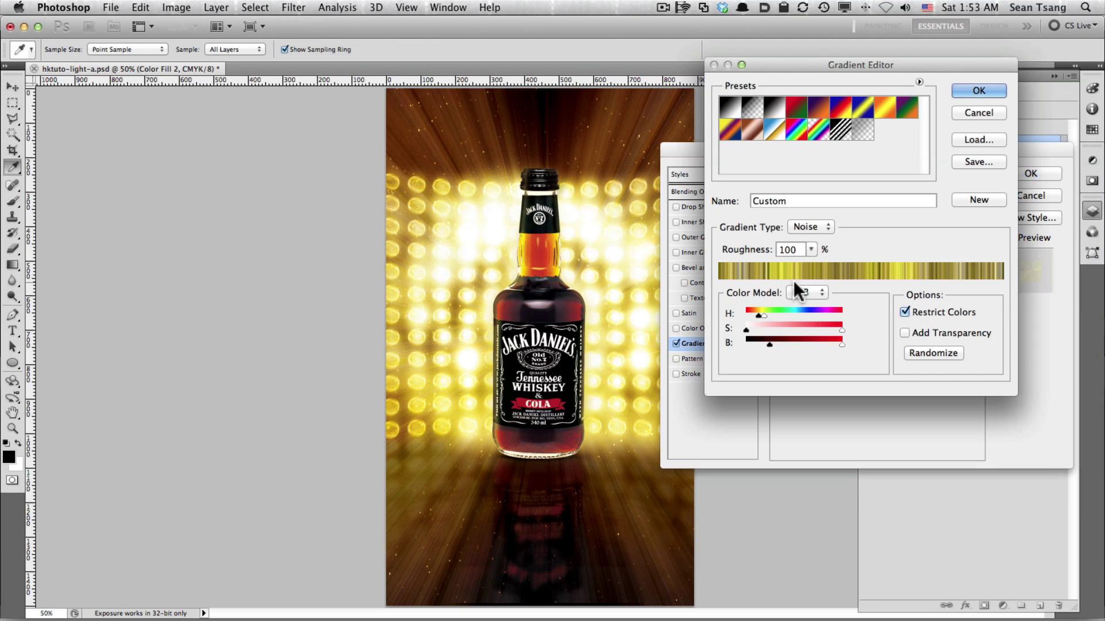
mouse_move(764, 315)
left_mouse_down()
mouse_move(823, 316)
mouse_move(812, 313)
left_mouse_up()
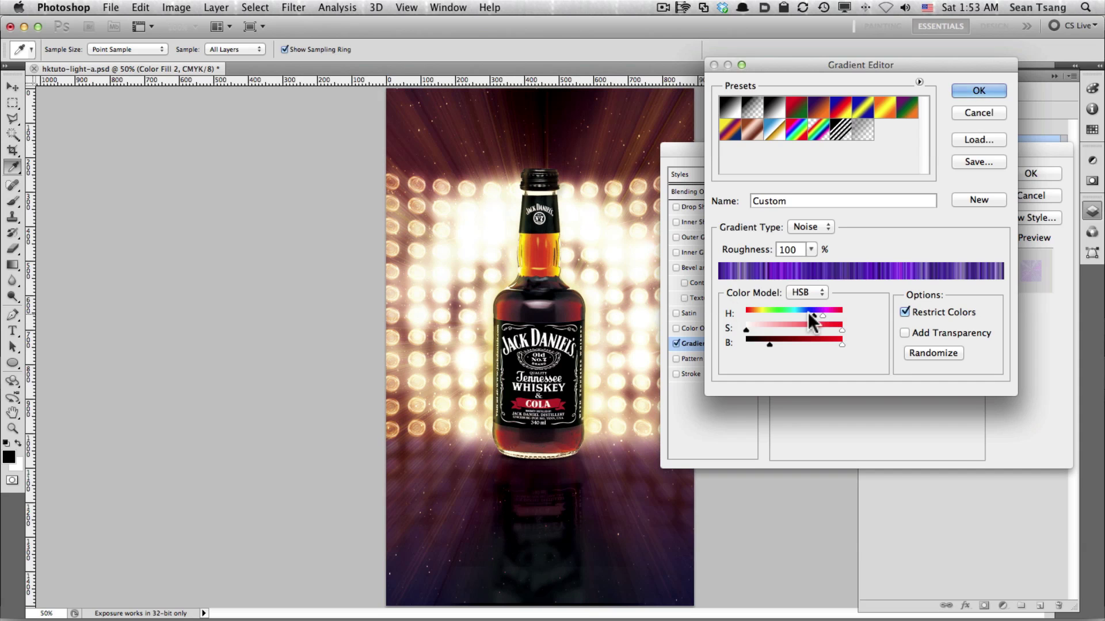
mouse_move(811, 315)
left_mouse_down()
mouse_move(761, 316)
mouse_move(851, 317)
left_mouse_up()
mouse_move(760, 315)
left_mouse_down()
mouse_move(748, 317)
mouse_move(758, 316)
left_mouse_up()
left_click_drag(840, 314, 761, 314)
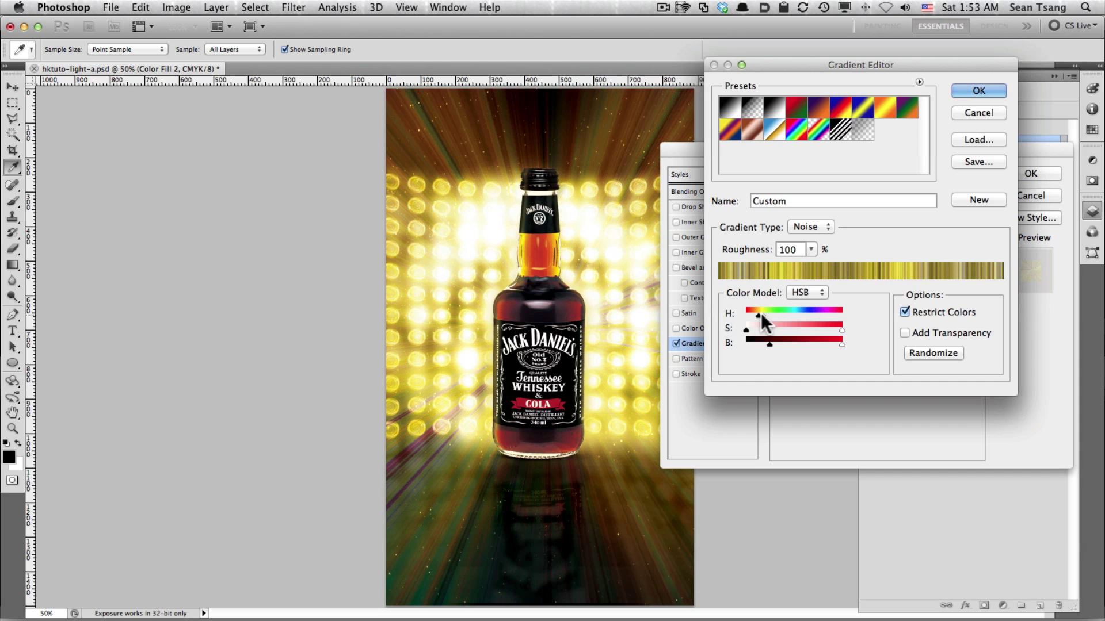
left_click(979, 90)
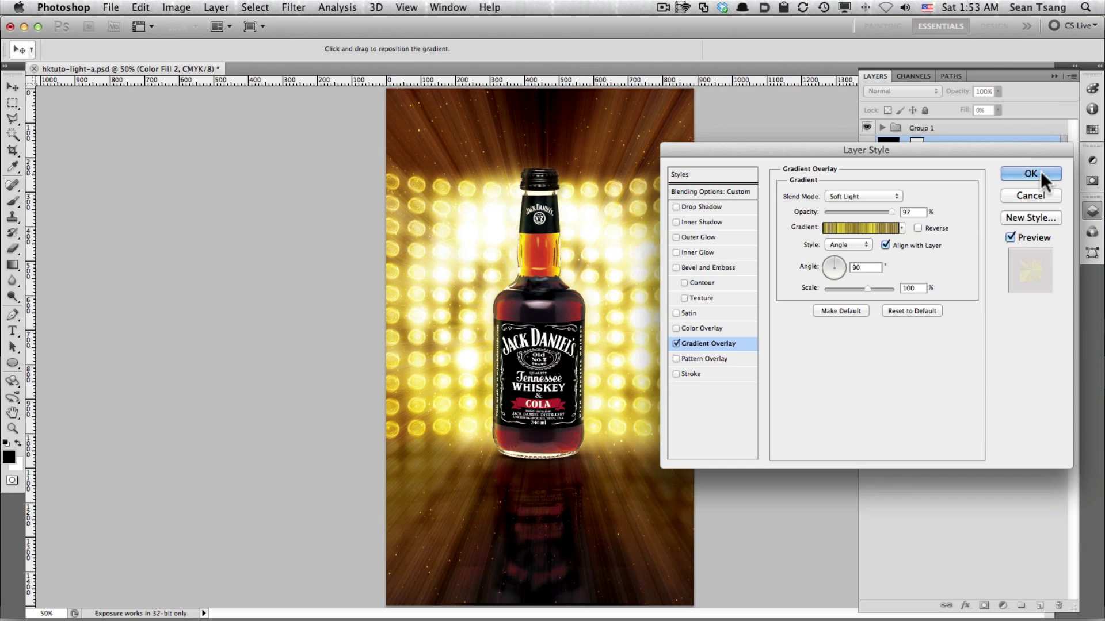
left_click(1033, 173)
left_click(916, 150)
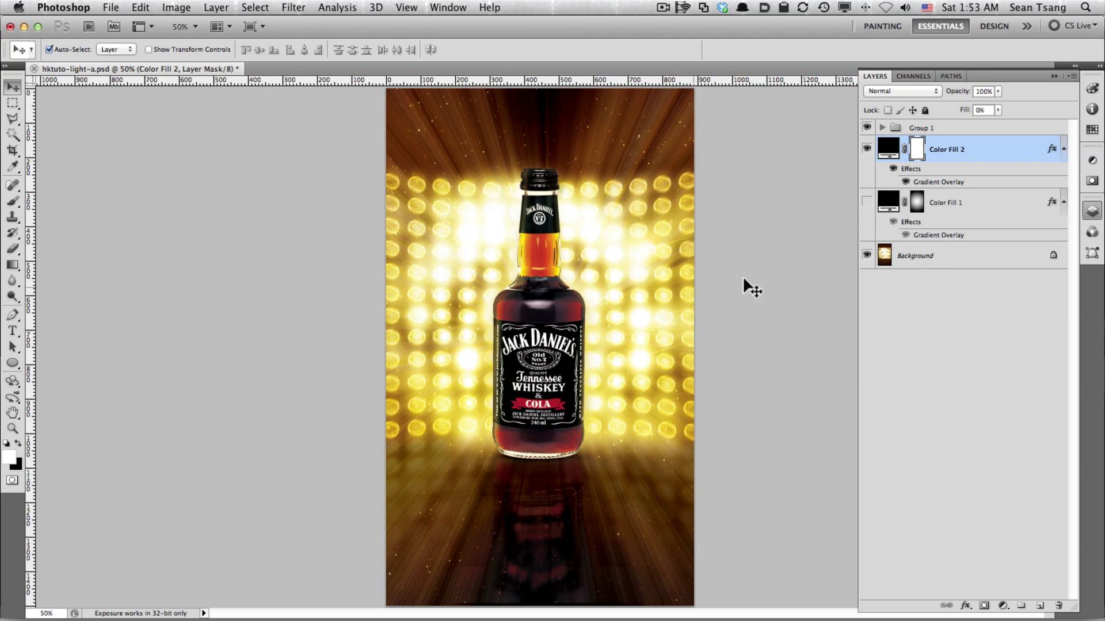
Invert Color Fill 2's mask to solid black and switch to the Gradient tool
key("ctrl+i")
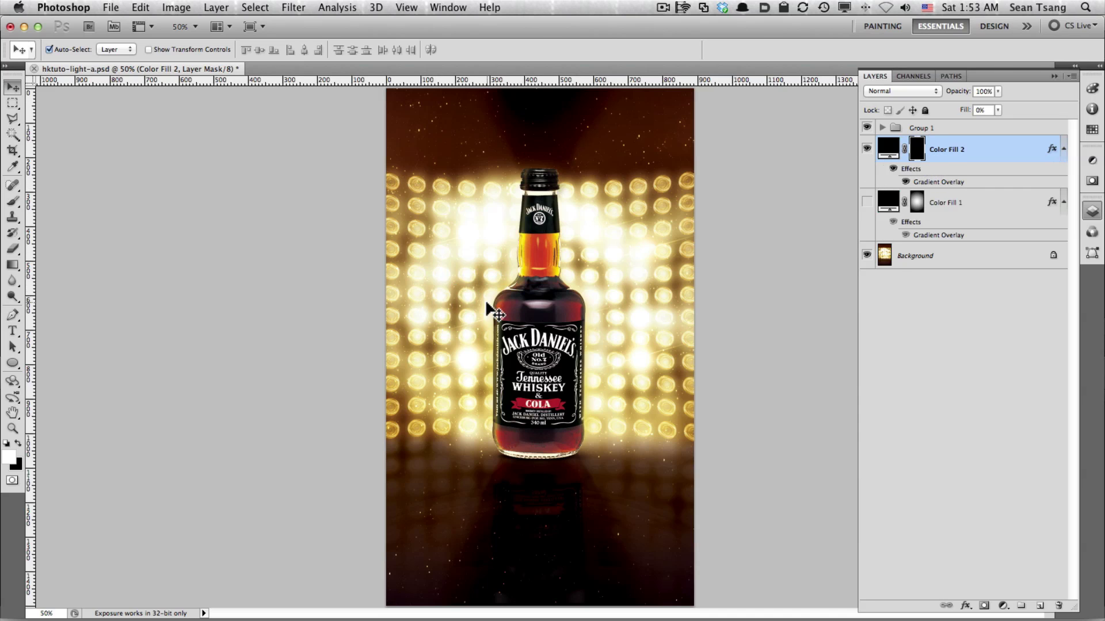
key("g")
key("f")
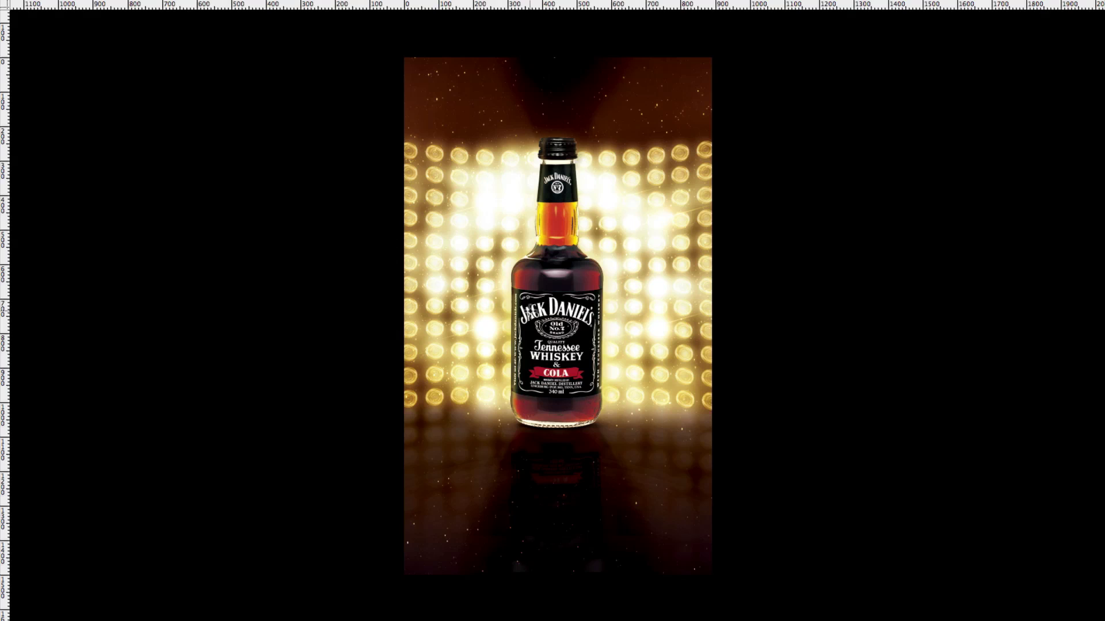
key("f")
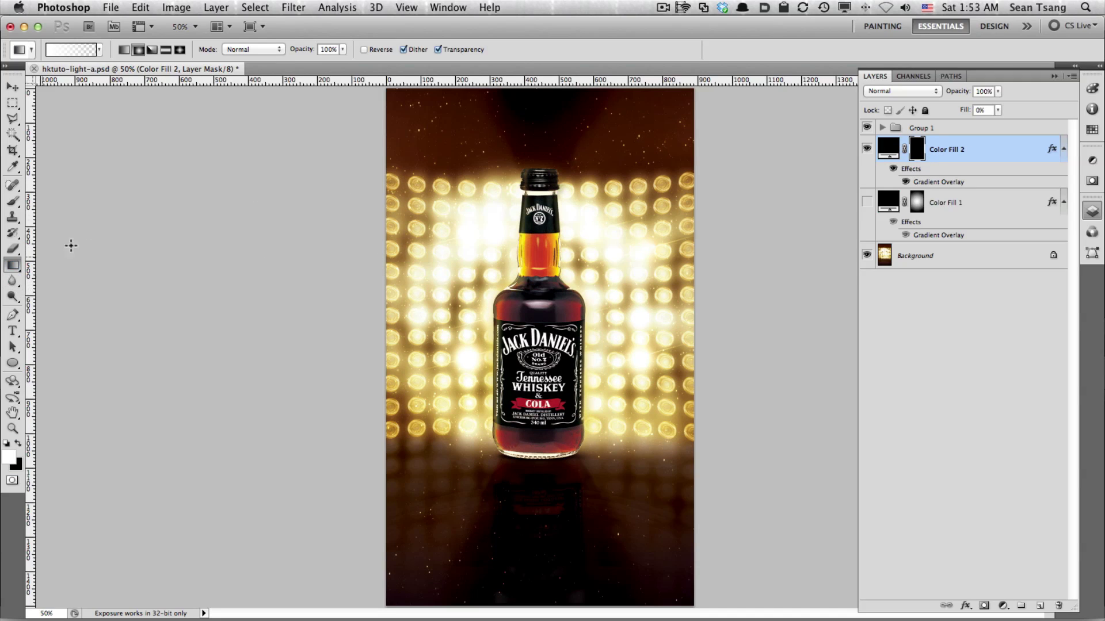
Drag two radial Foreground to Transparent gradients on the Color Fill 2 mask from the bottle
left_click(62, 50)
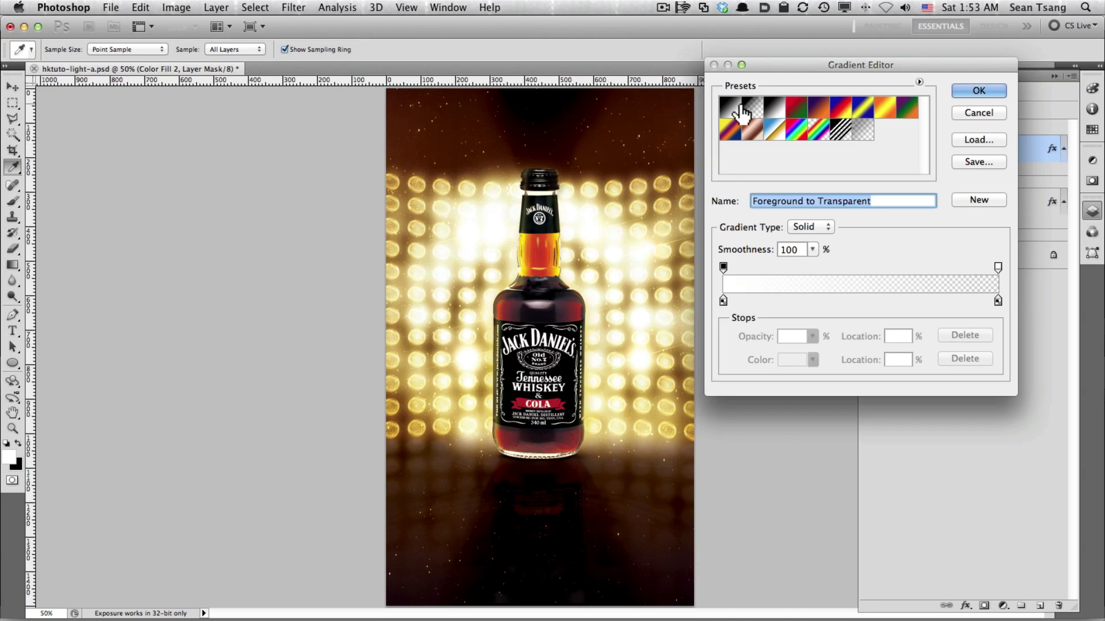
left_click(970, 88)
left_click(139, 49)
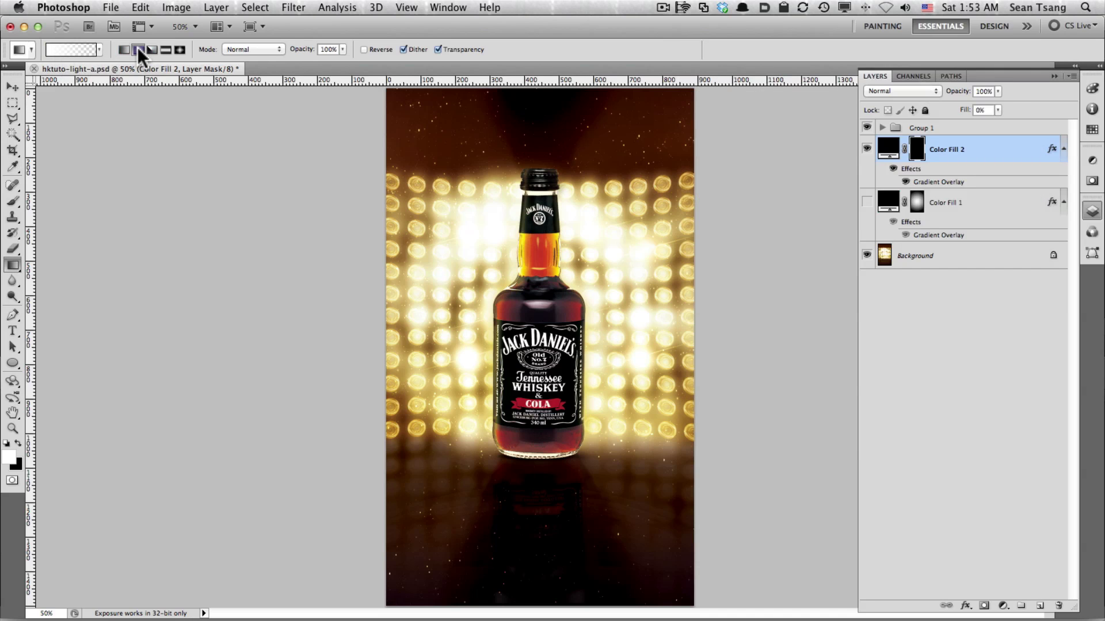
left_click_drag(542, 322, 535, 562)
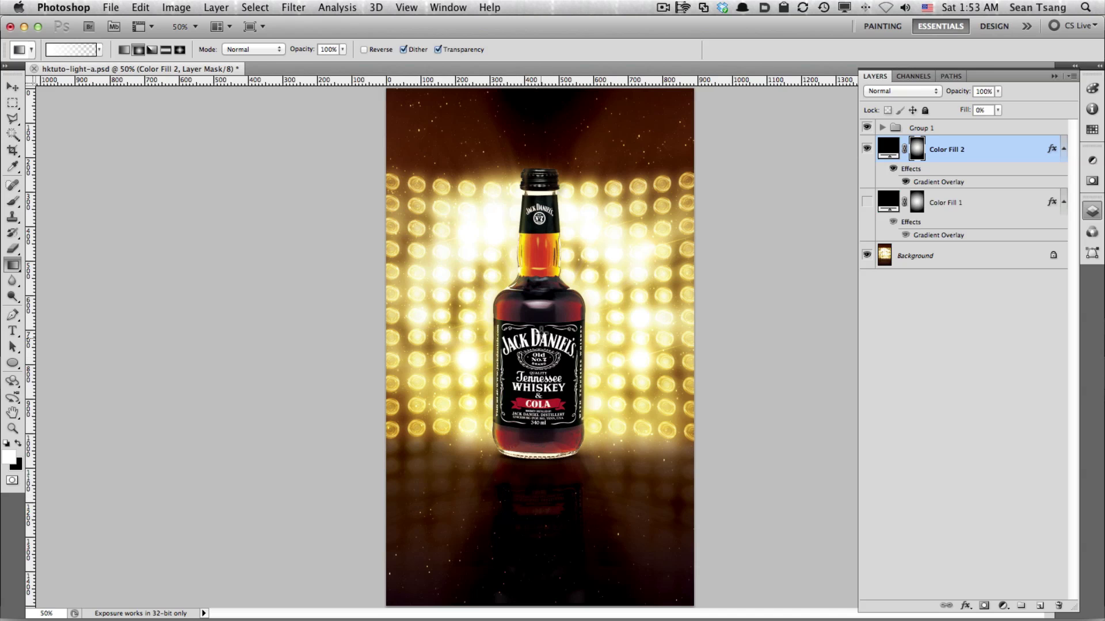
left_click_drag(541, 330, 536, 607)
Zoom out and in around the bottle to check how the rays fade
key("ctrl+minus")
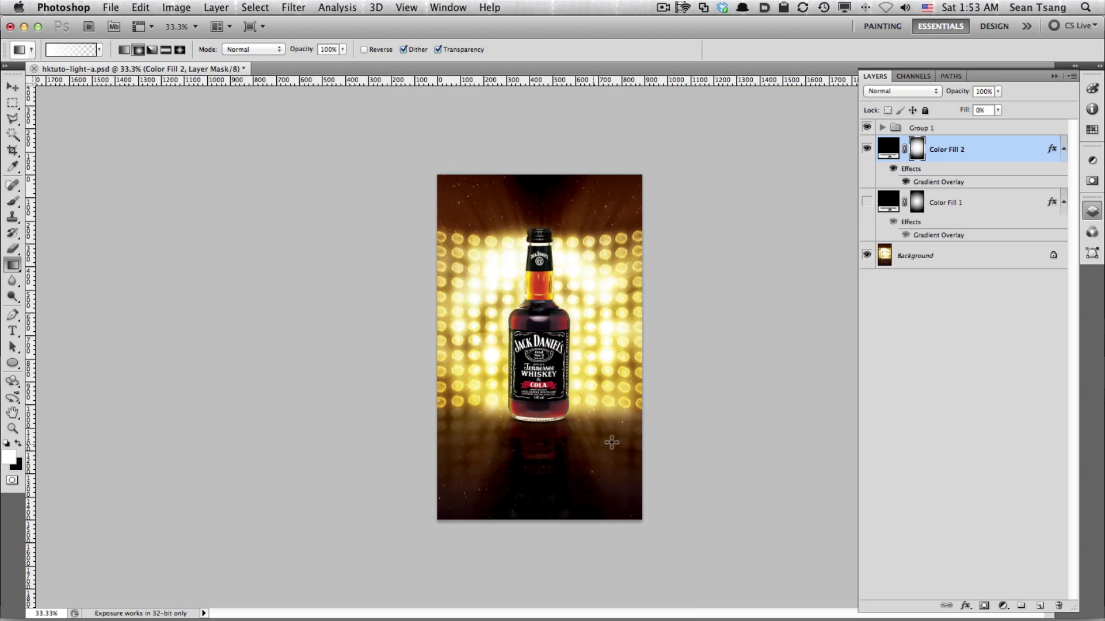
key("ctrl+plus")
key("ctrl+plus")
scroll(567, 363, "up", 5)
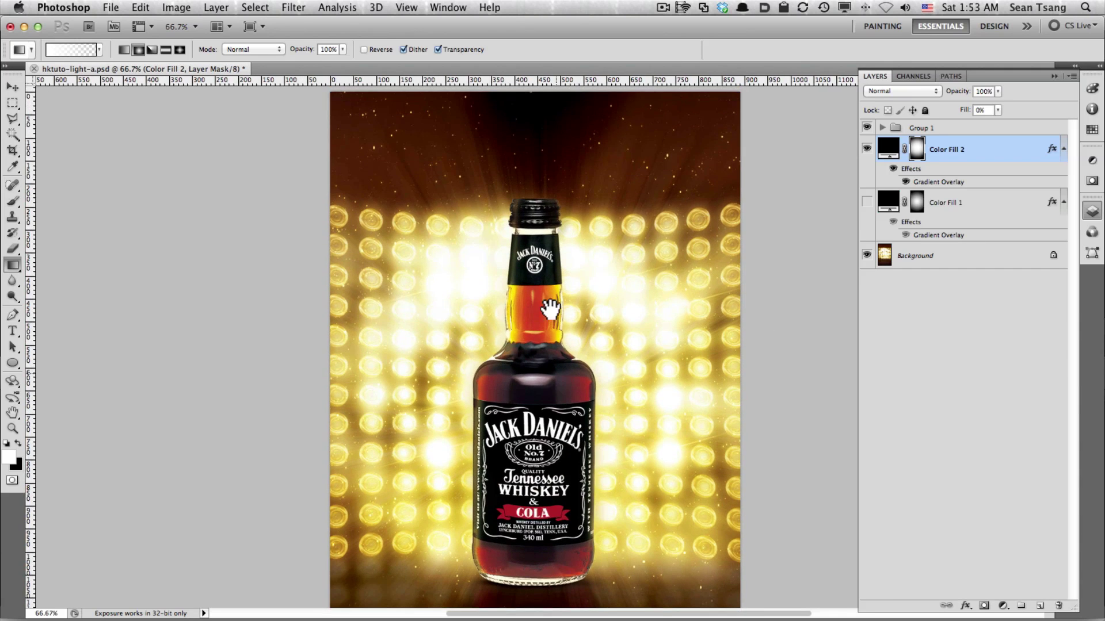
left_click(685, 230, "ctrl")
left_click(604, 258, "alt")
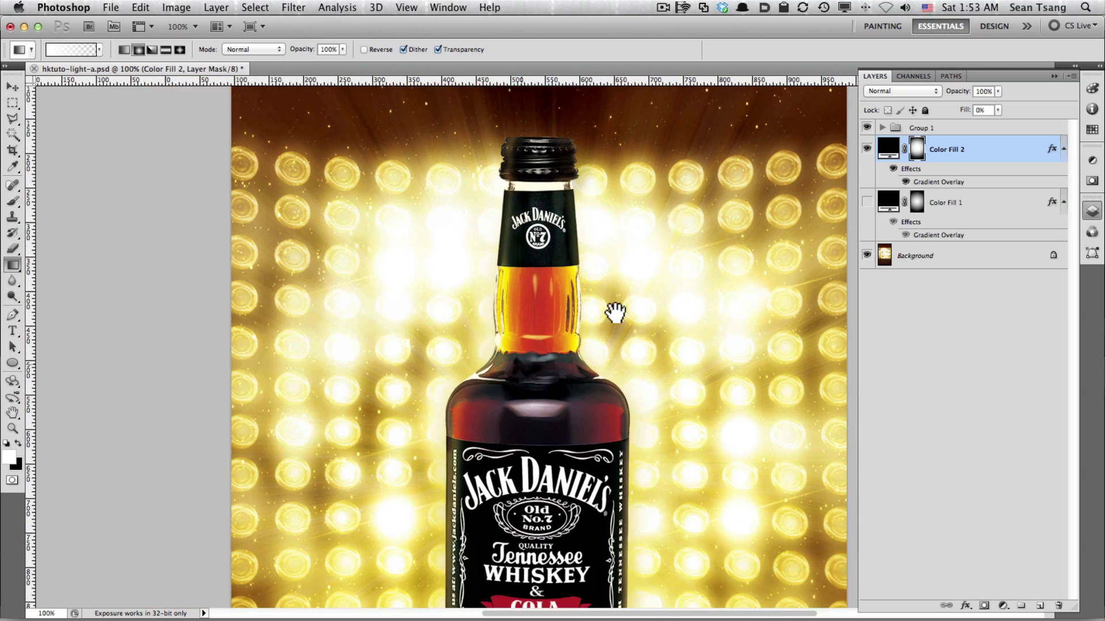
left_click(614, 311, "alt")
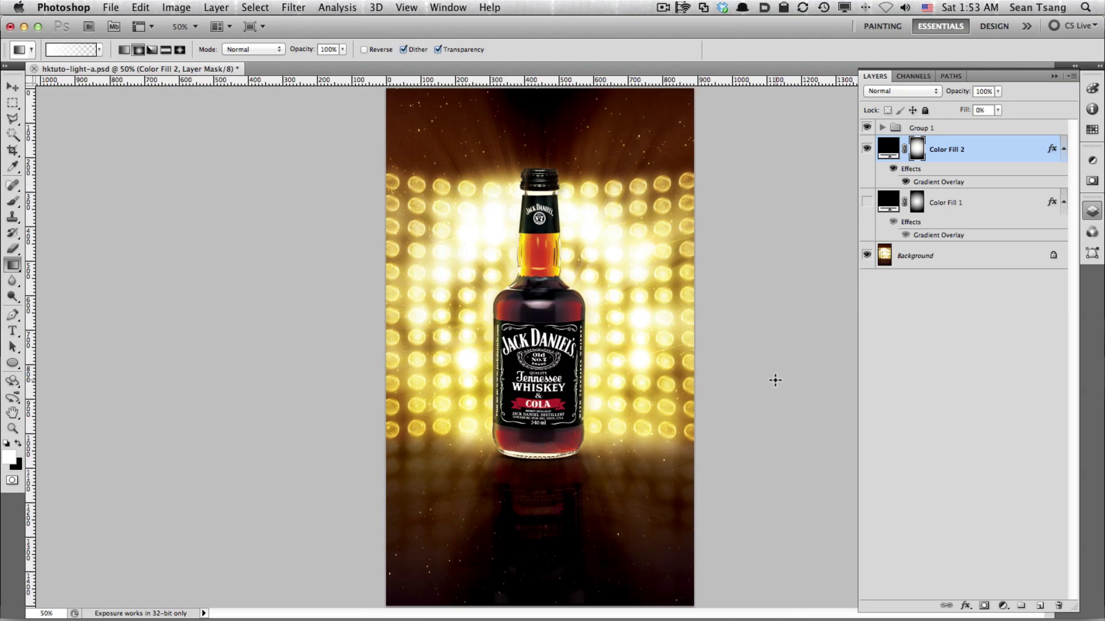